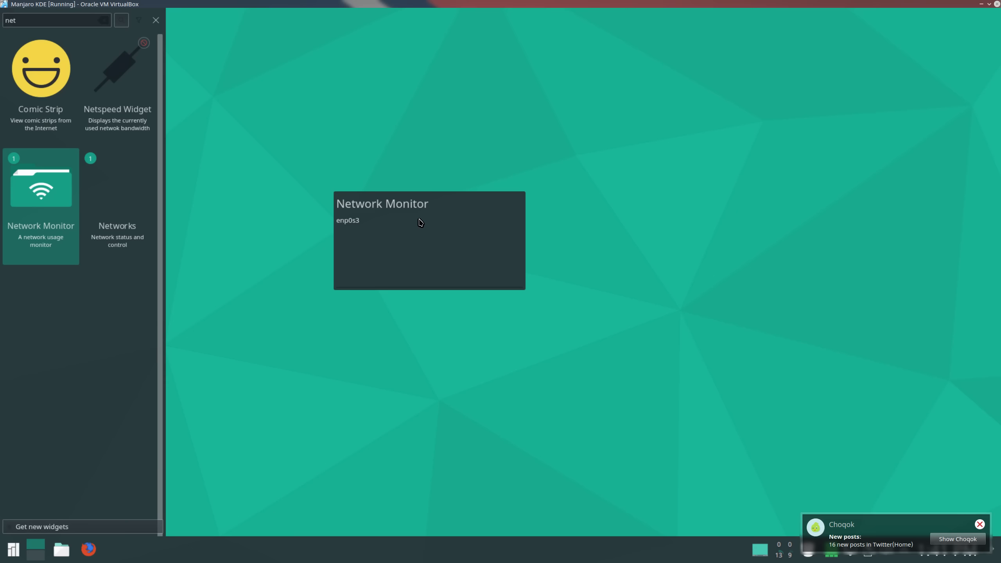
# Move the Network Monitor widget from the desktop into the bottom panel and close the widget list.
pyautogui.moveTo(438, 227); pyautogui.dragTo(748, 548)
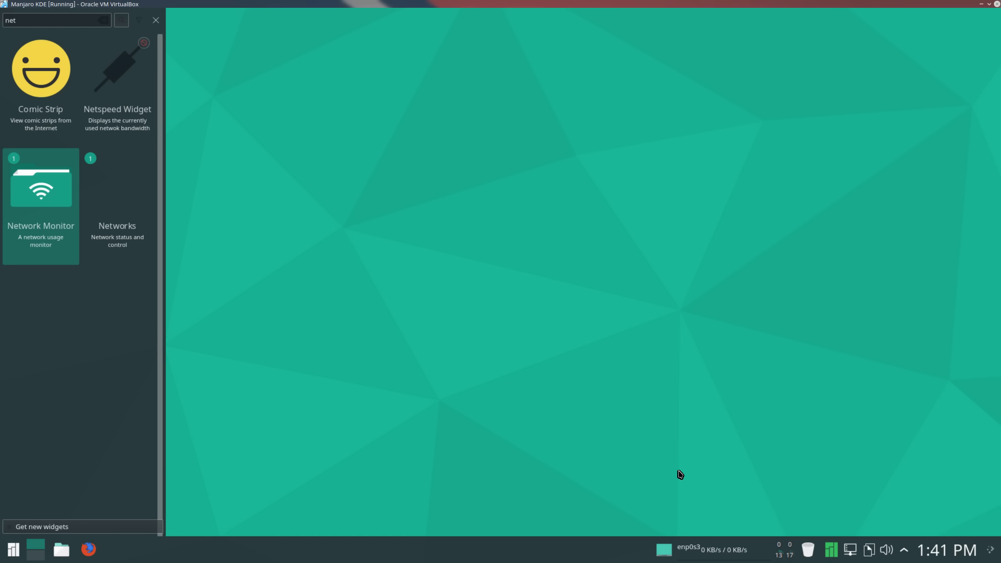
pyautogui.click(156, 20)
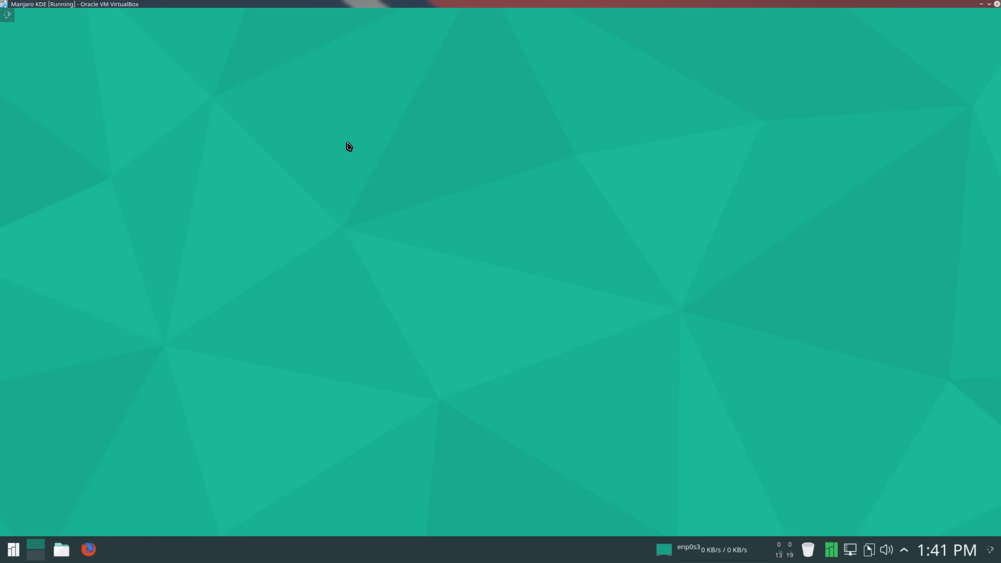
# Enable the enp0s3 interface in the Network Monitor widget's settings, and launch Firefox to generate network traffic.
pyautogui.rightClick(711, 551)
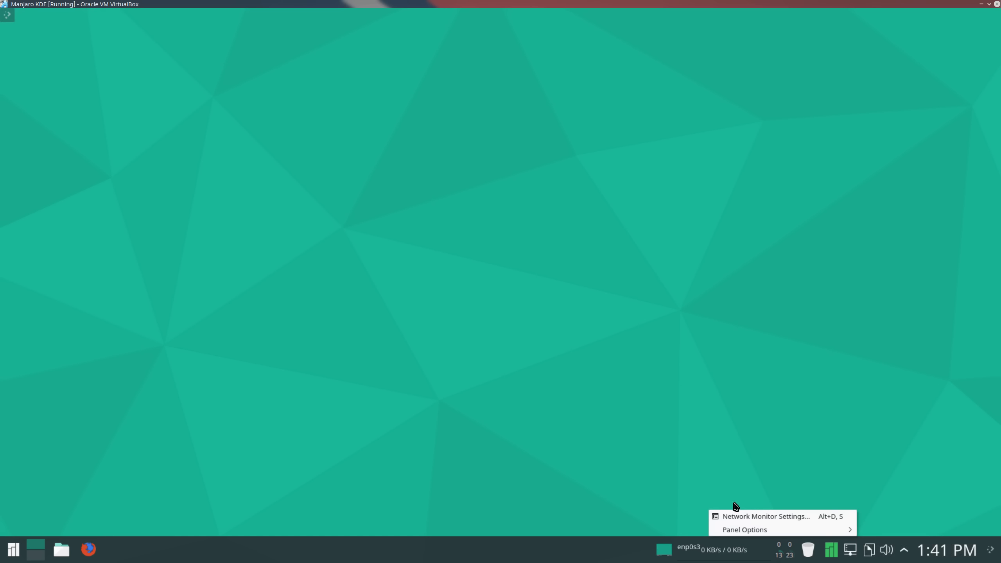
pyautogui.click(744, 518)
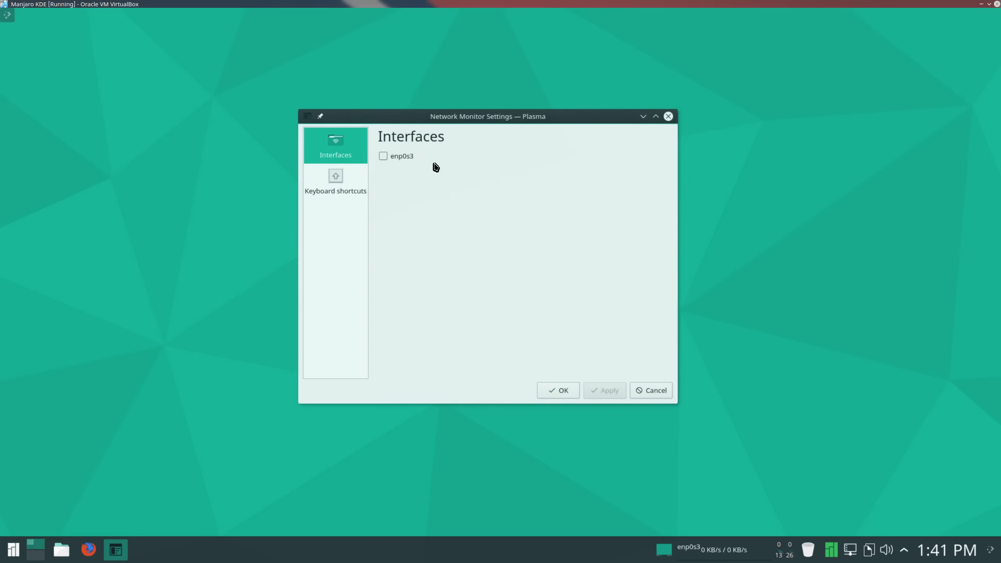
pyautogui.click(405, 156)
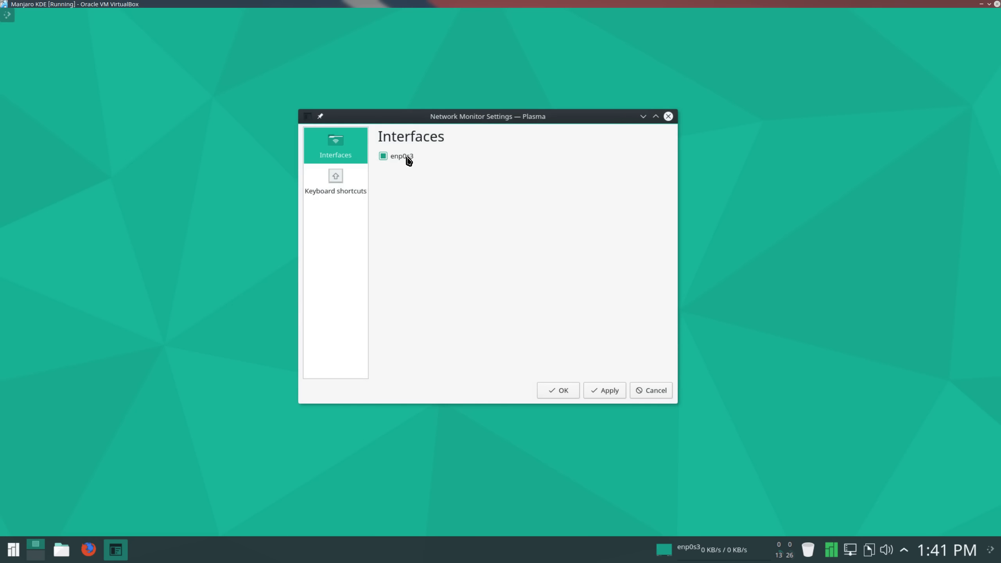
pyautogui.click(605, 396)
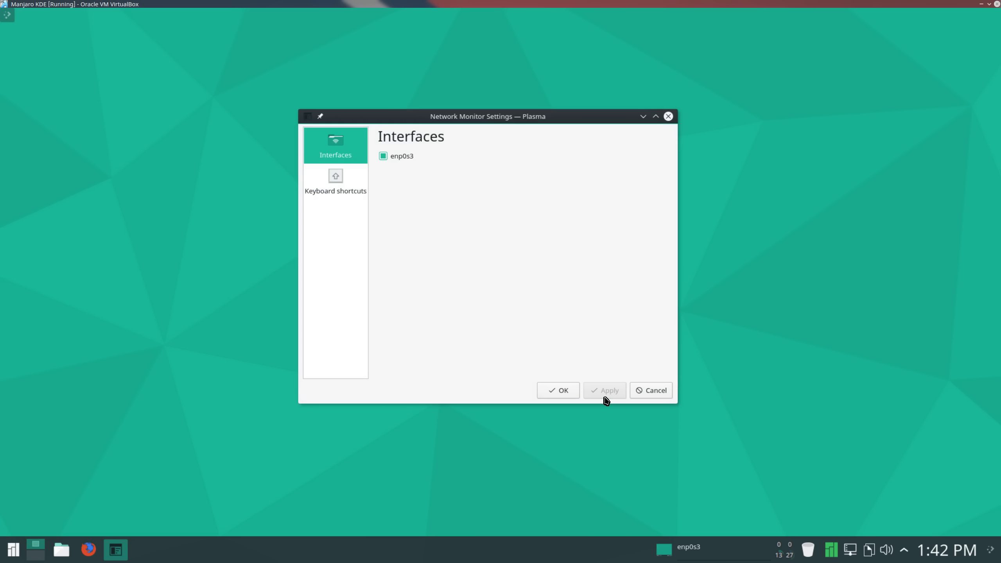
pyautogui.click(559, 392)
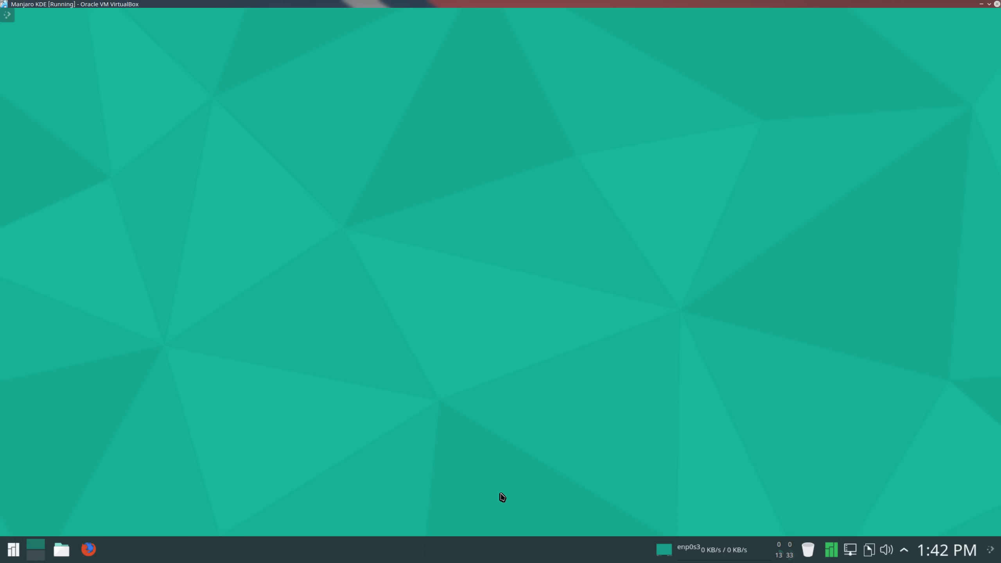
pyautogui.click(93, 551)
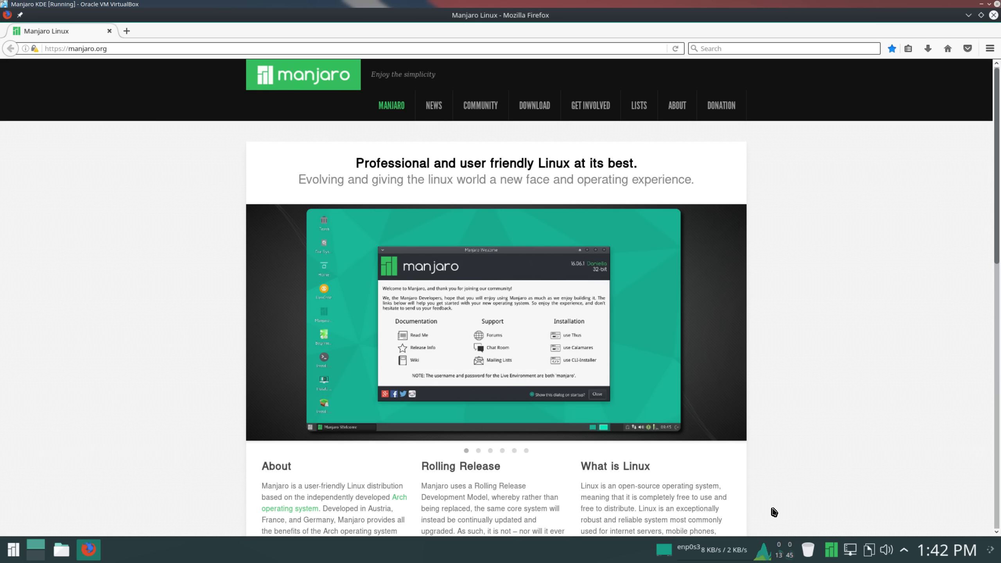
# Rearrange the panel so the Uptime and Network Monitor widgets sit between the system tray and the clock, and minimize Firefox.
pyautogui.click(991, 552)
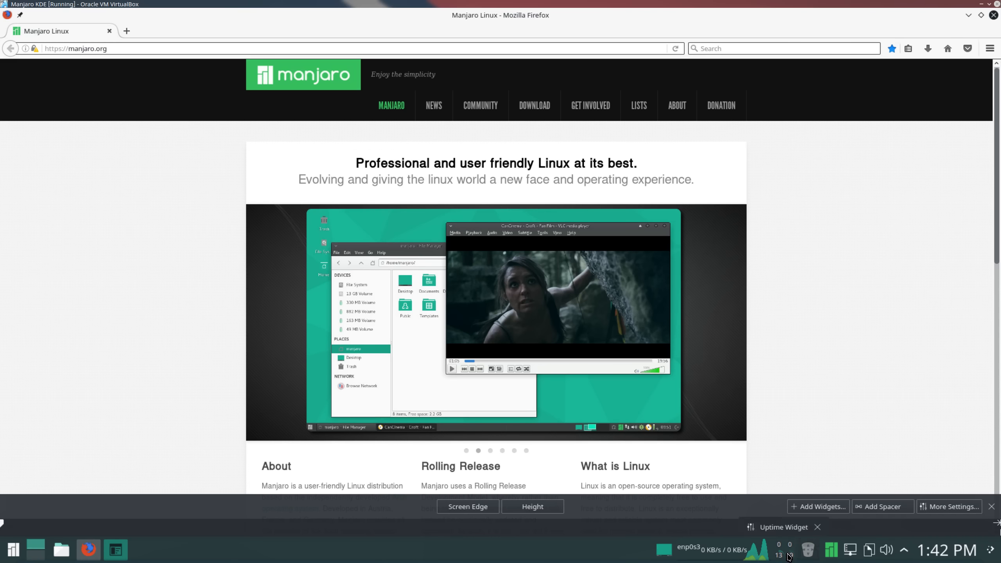
pyautogui.moveTo(744, 552); pyautogui.dragTo(896, 557)
pyautogui.moveTo(691, 554); pyautogui.dragTo(802, 552)
pyautogui.click(814, 429)
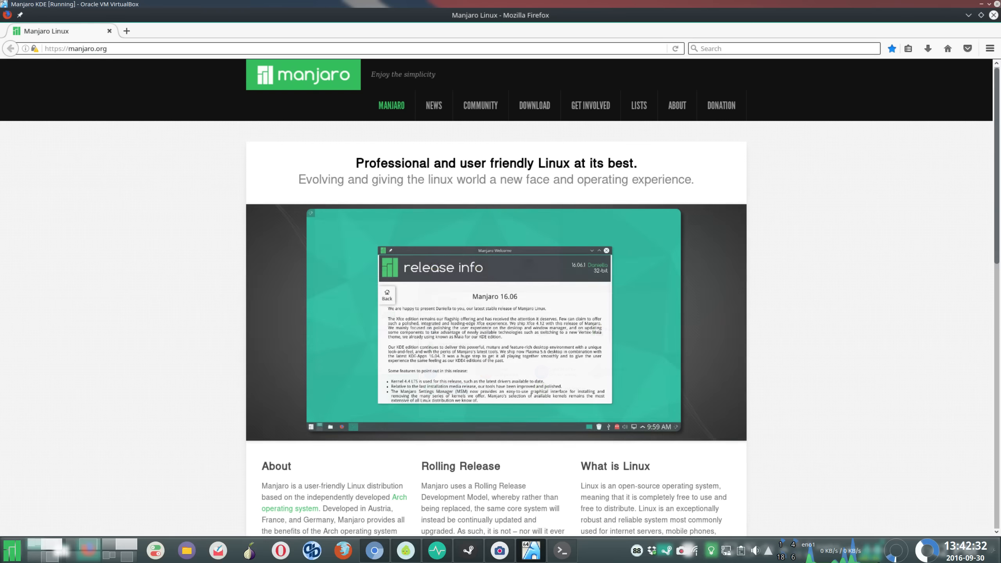
pyautogui.moveTo(905, 556)
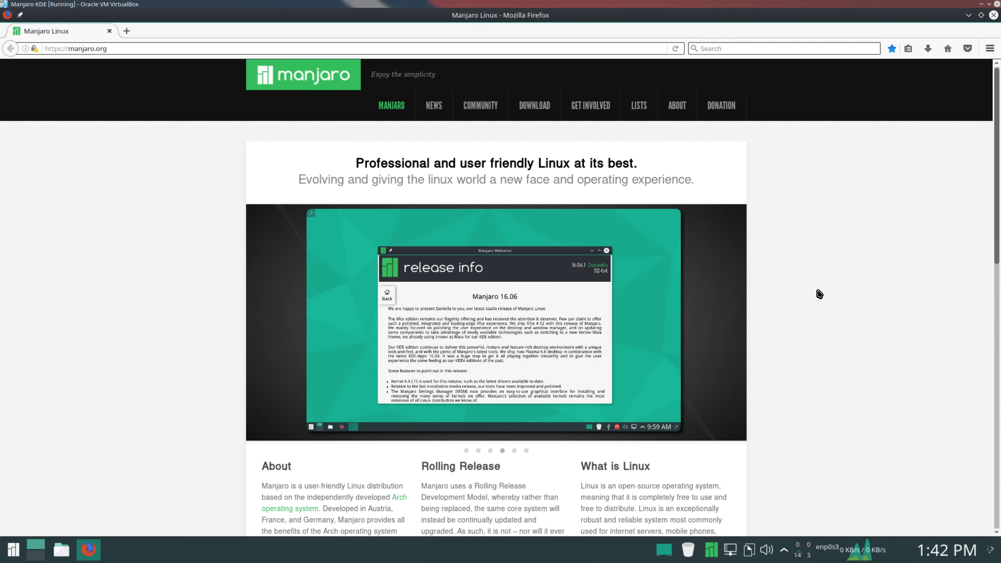
pyautogui.click(968, 16)
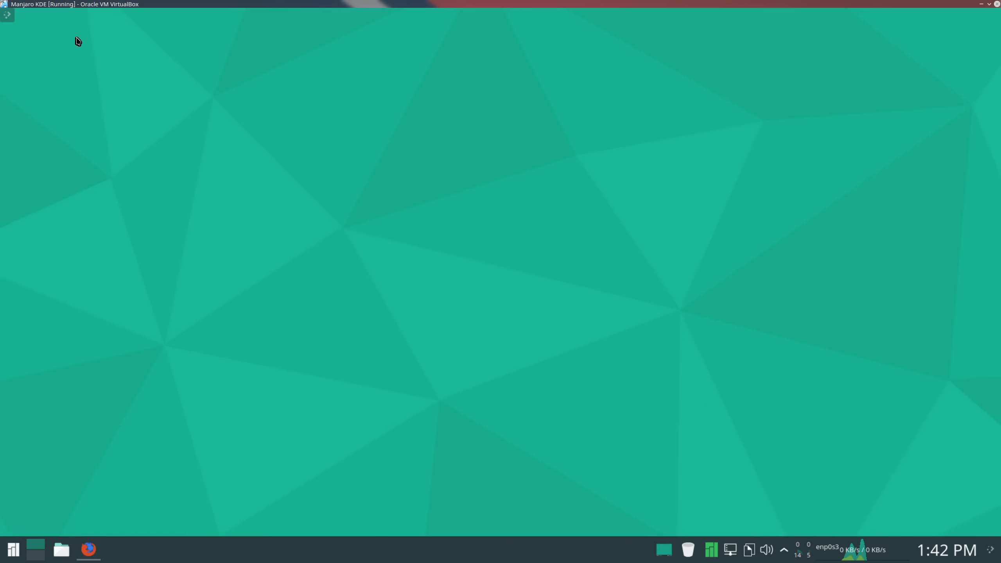
# Find the System Load Viewer widget by searching for "system" and add it to the panel beside the clock.
pyautogui.click(9, 16)
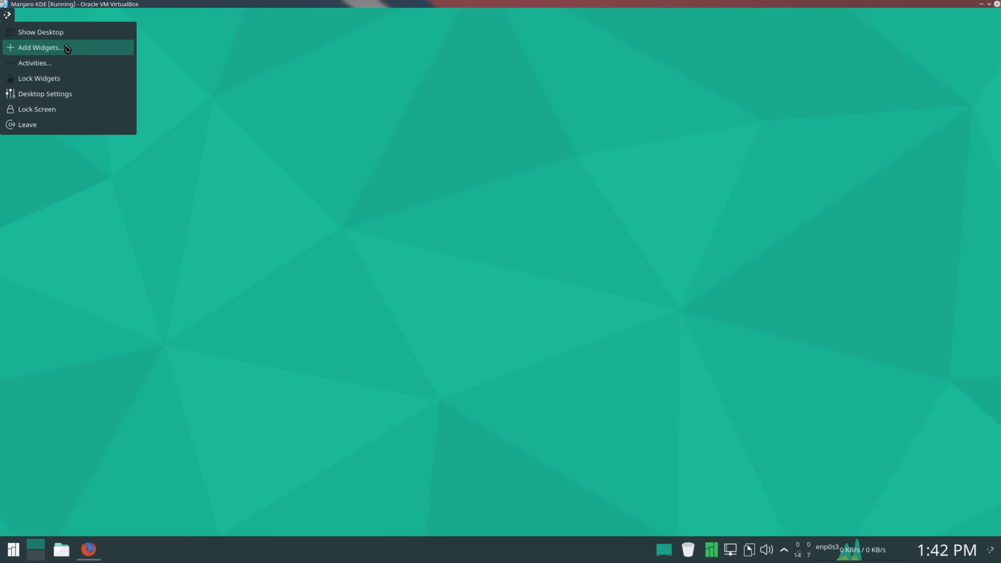
pyautogui.click(67, 49)
pyautogui.write('system')
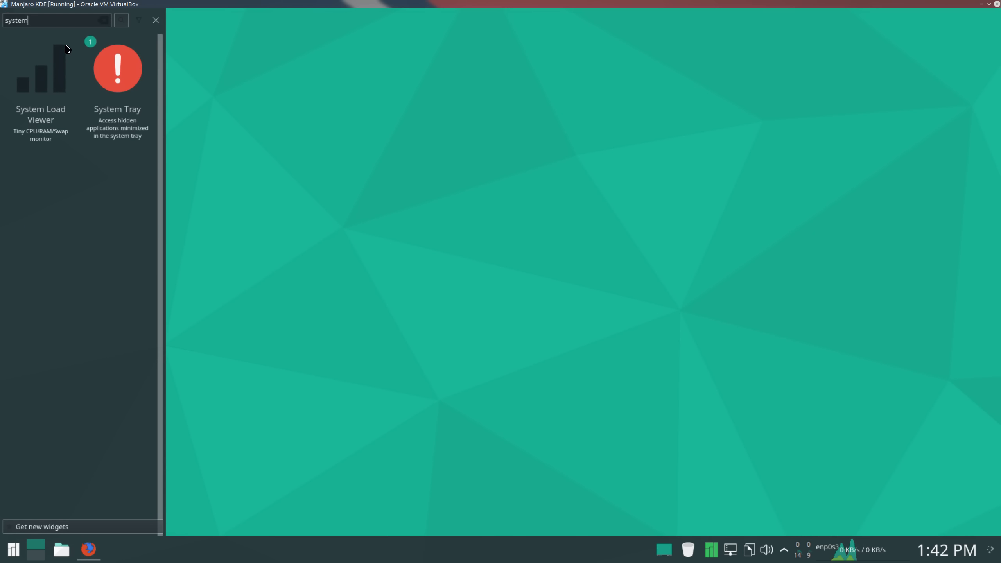
pyautogui.moveTo(51, 73); pyautogui.dragTo(902, 550)
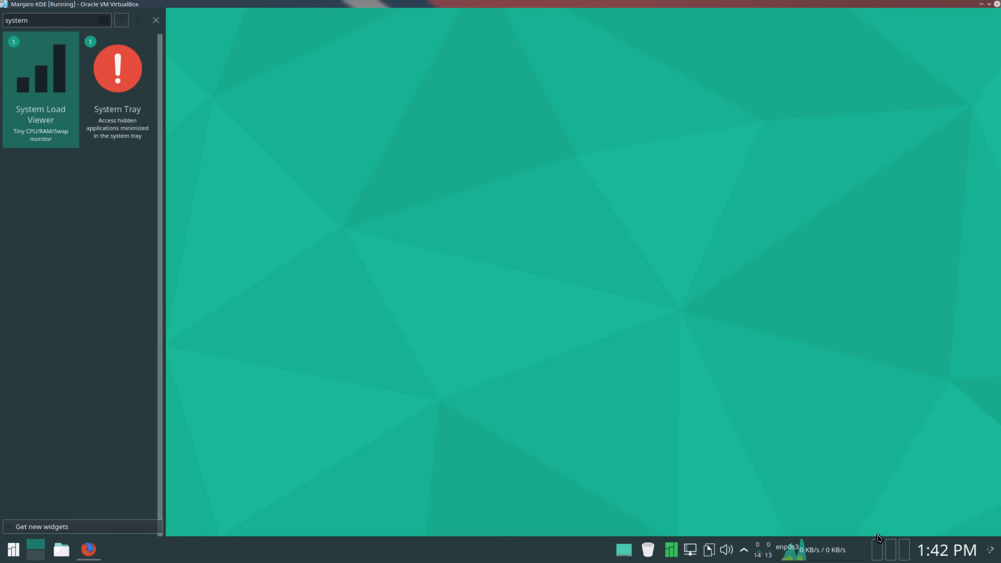
pyautogui.click(155, 20)
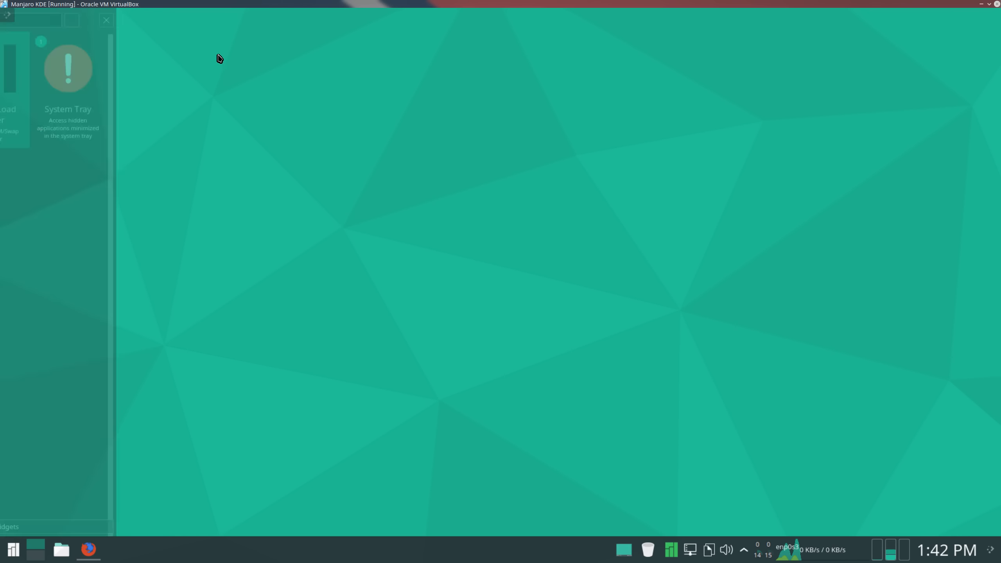
# Configure the System Load Viewer to hide the swap monitor and use the Circular monitor type.
pyautogui.rightClick(893, 550)
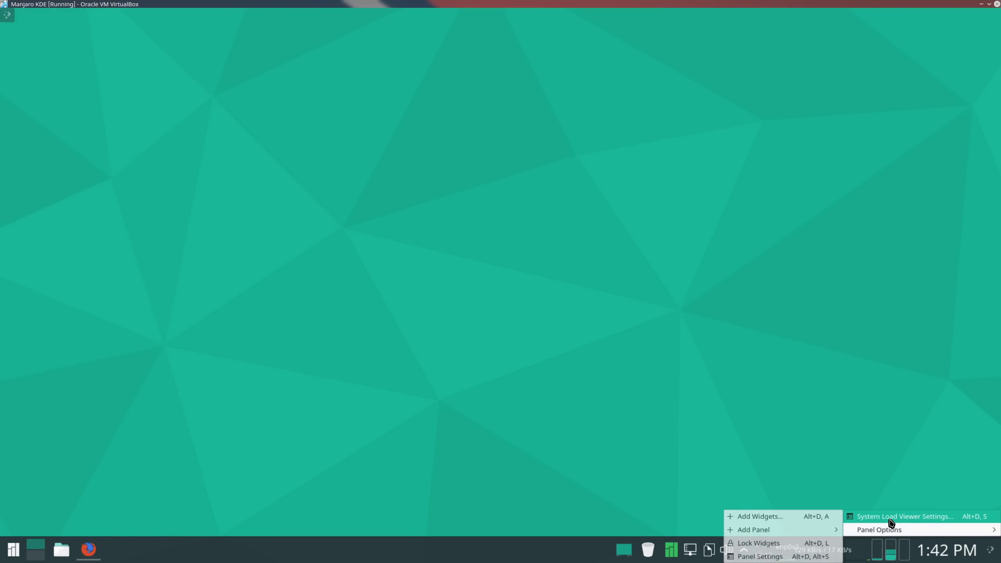
pyautogui.click(892, 518)
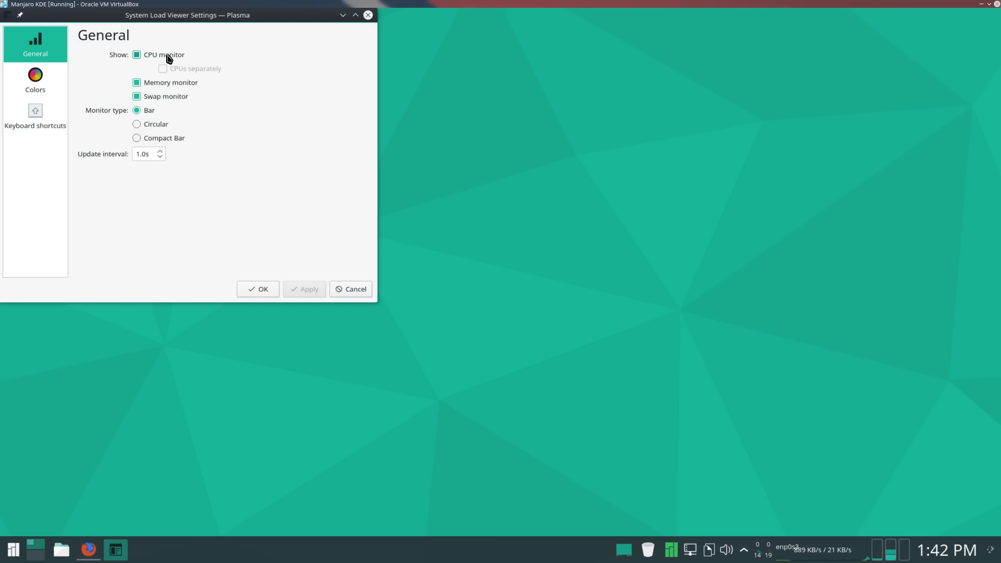
pyautogui.click(156, 98)
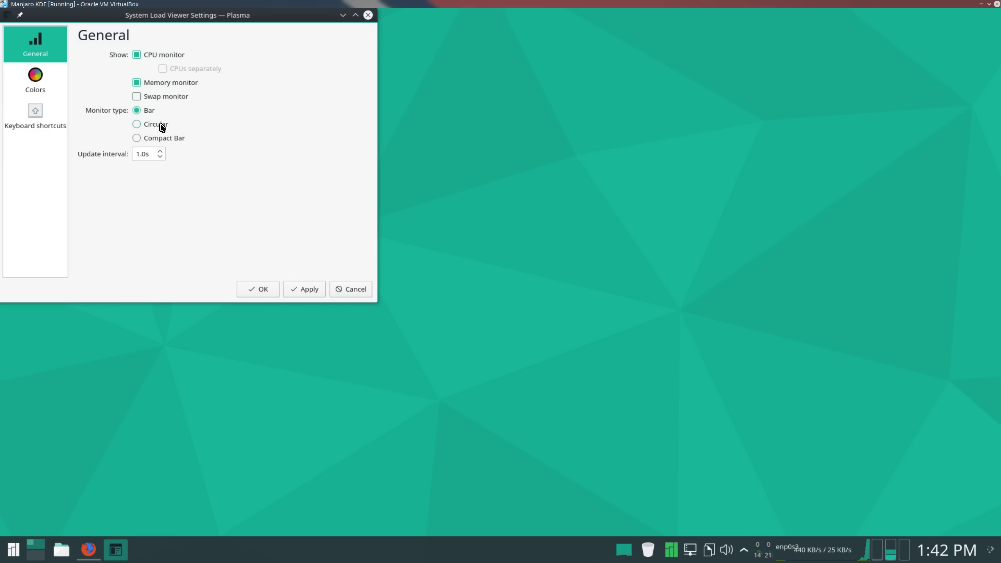
pyautogui.click(309, 289)
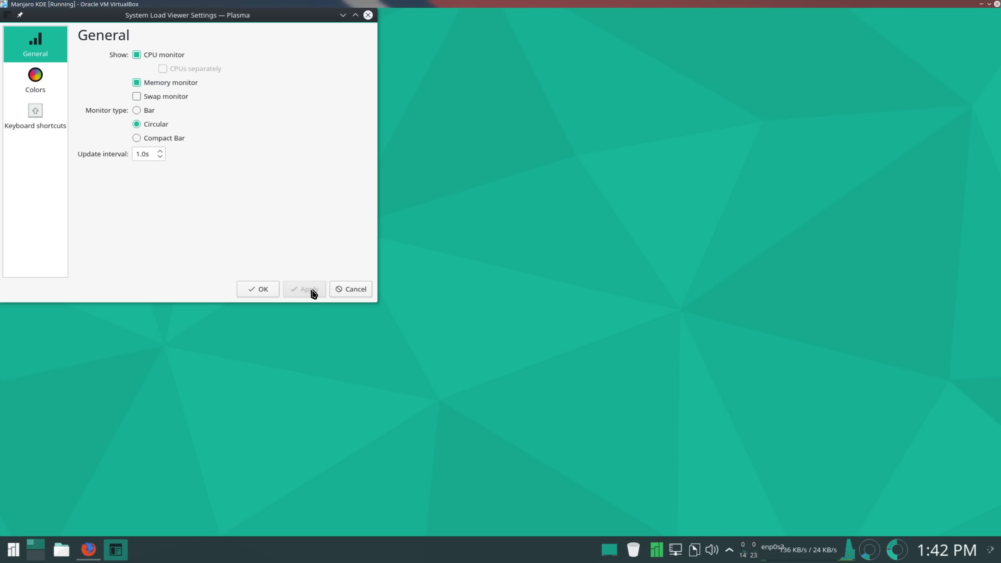
pyautogui.click(262, 289)
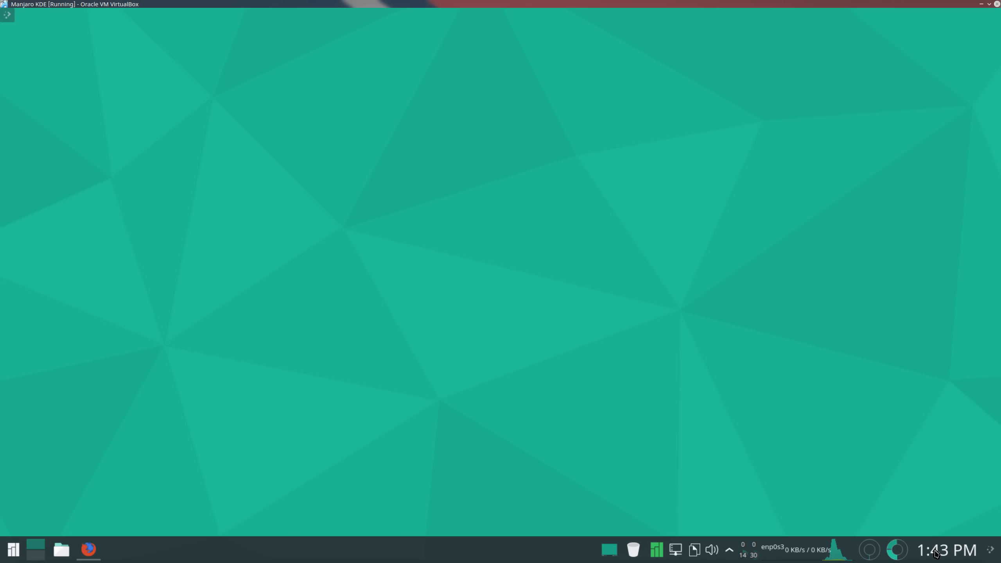
# Set the digital clock to show the date and seconds, using the ISO Date format.
pyautogui.rightClick(936, 553)
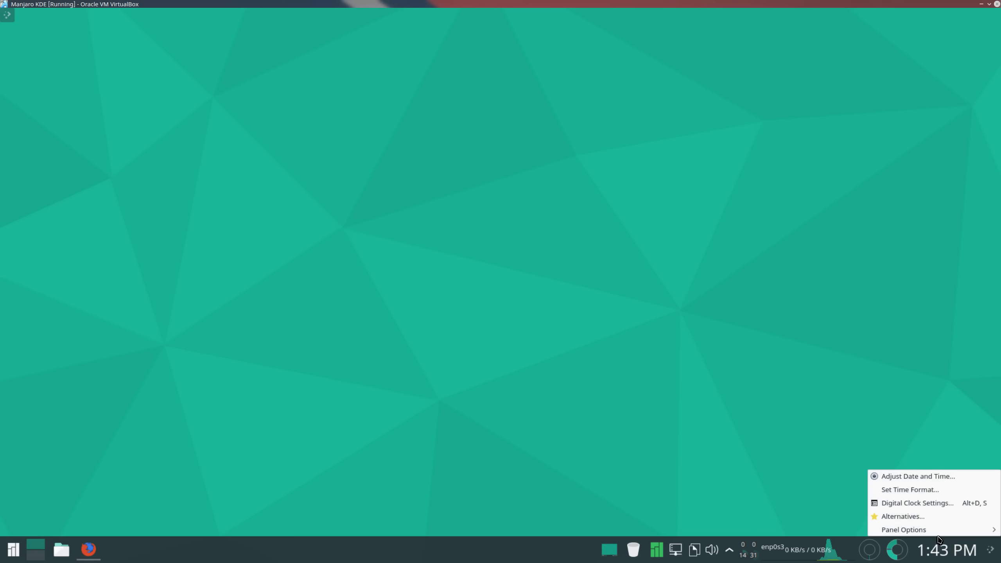
pyautogui.click(930, 504)
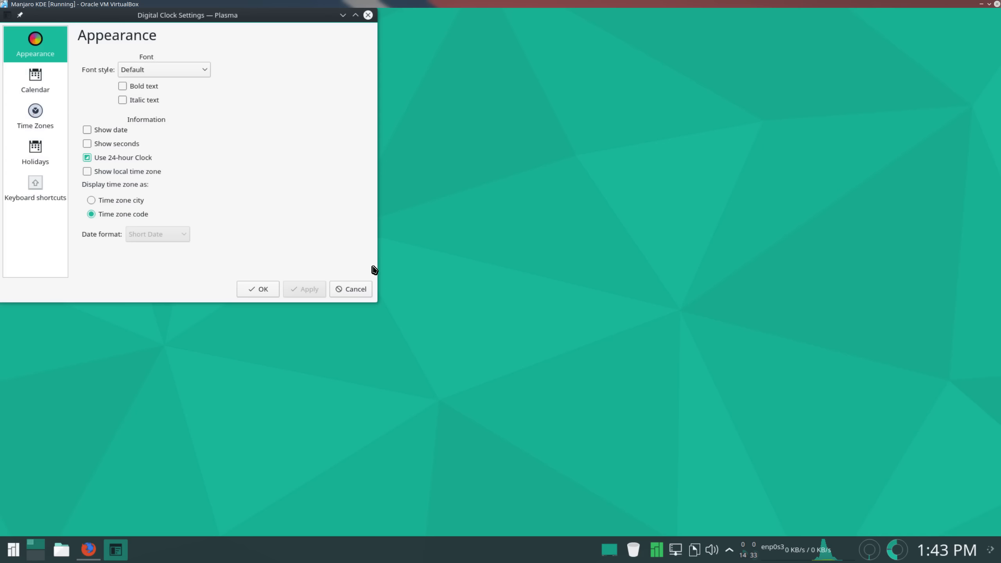
pyautogui.click(116, 130)
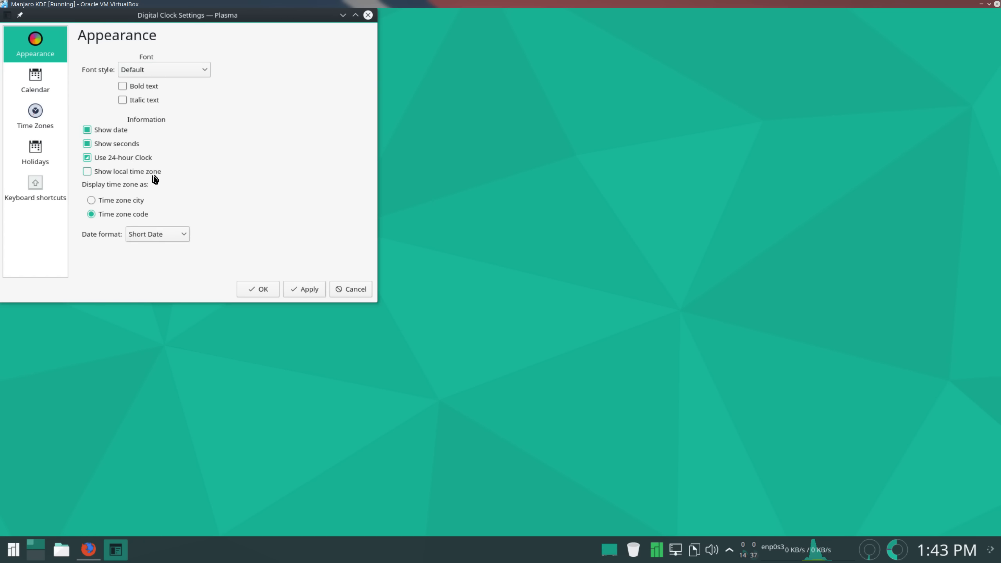
pyautogui.click(152, 234)
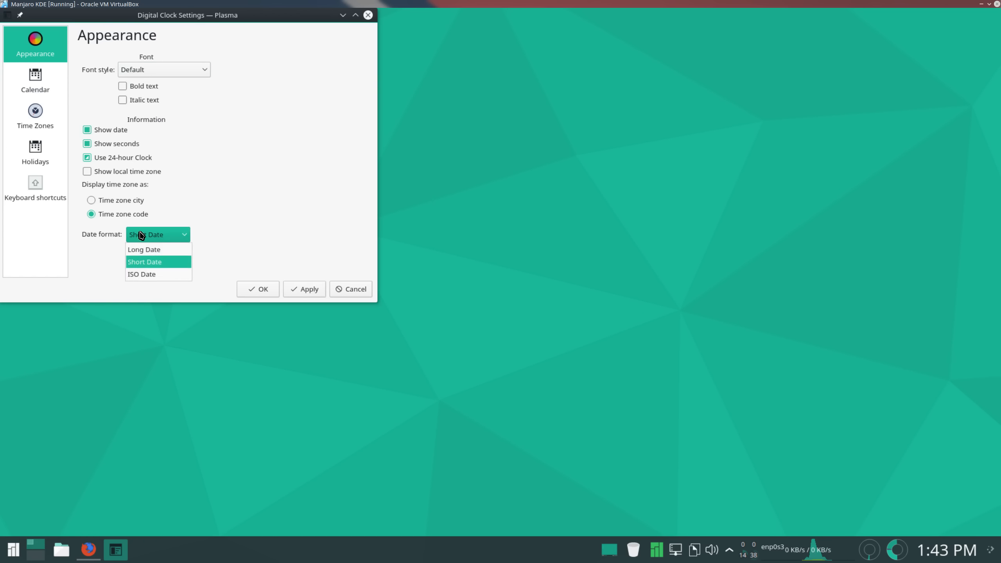
pyautogui.click(157, 274)
pyautogui.click(303, 290)
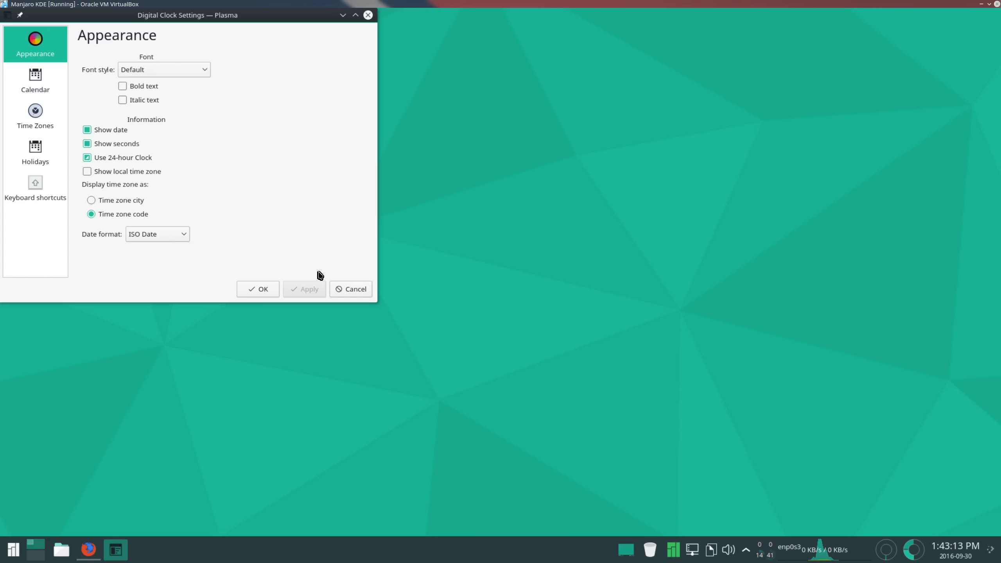
# Switch the digital clock to the 24-hour format and close its settings.
pyautogui.click(105, 158)
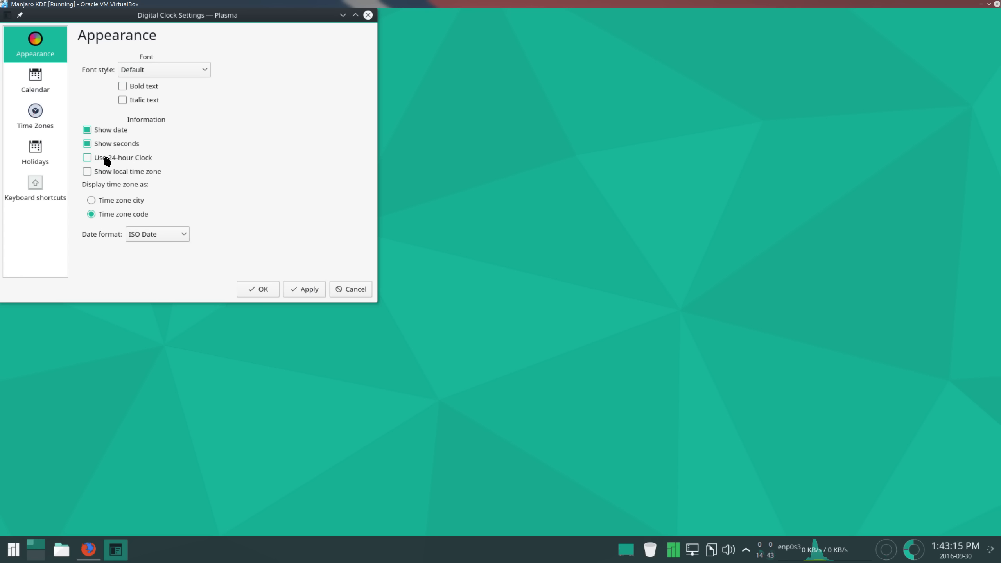
pyautogui.click(307, 291)
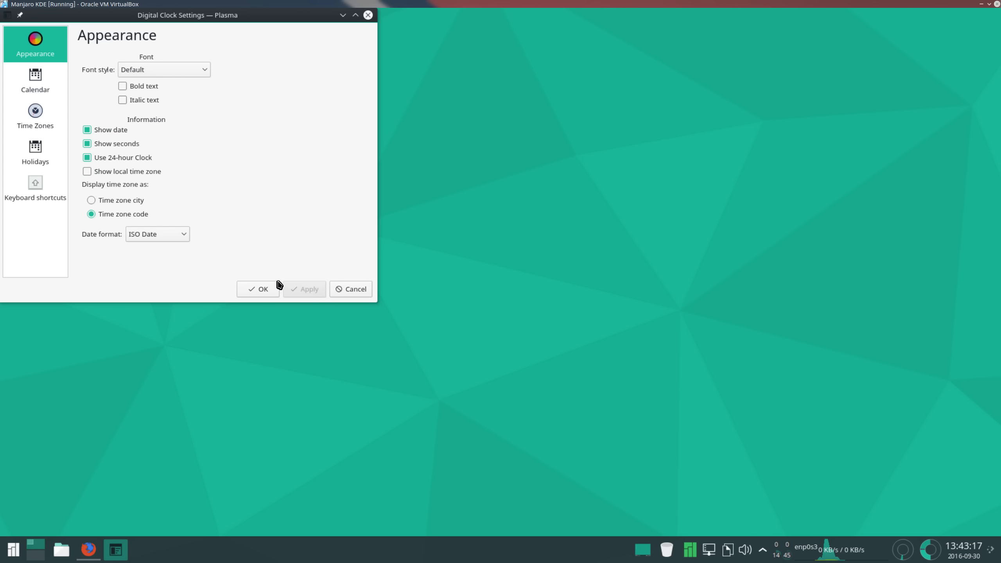
pyautogui.click(267, 291)
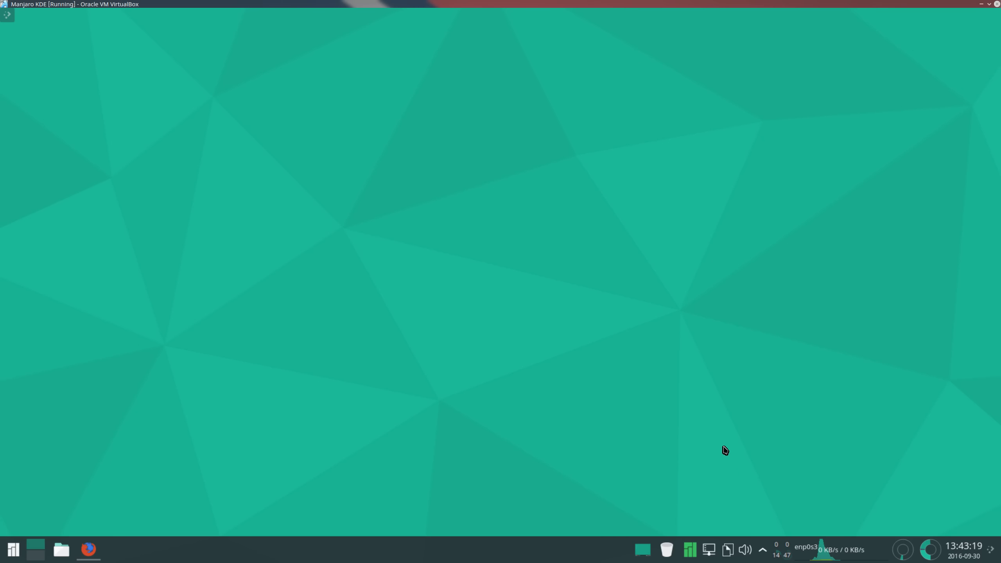
# Make the digital clock's text bold in its appearance settings.
pyautogui.rightClick(963, 546)
pyautogui.click(935, 504)
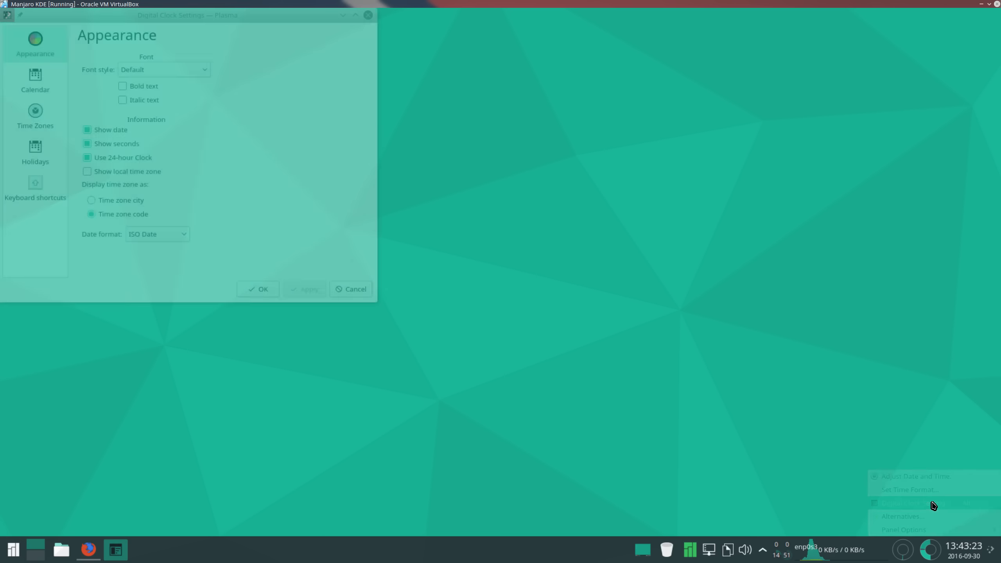
pyautogui.click(142, 87)
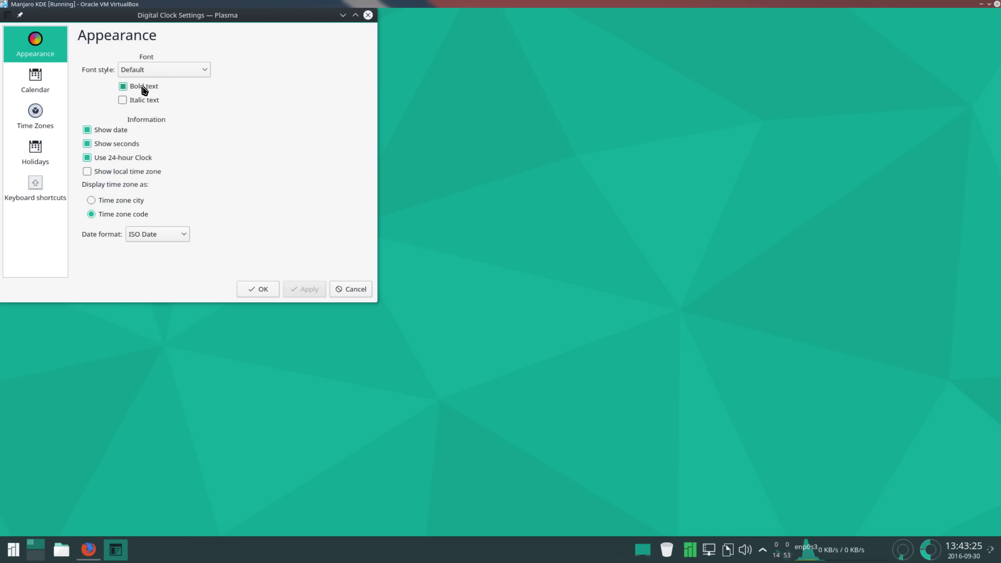
pyautogui.click(262, 291)
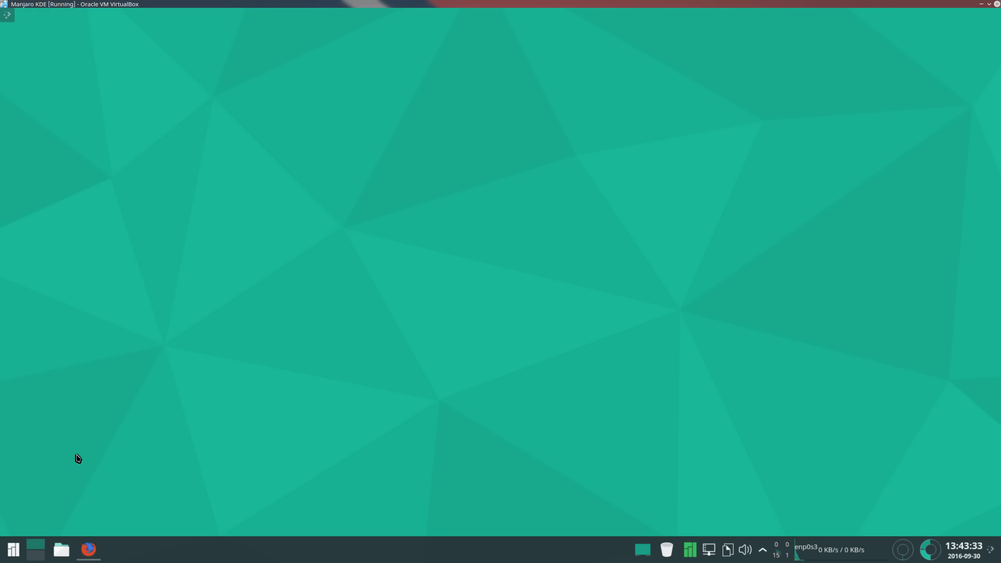
# Open System Settings, move its window toward the middle of the screen, and open the Workspace Theme settings.
pyautogui.click(14, 549)
pyautogui.click(59, 430)
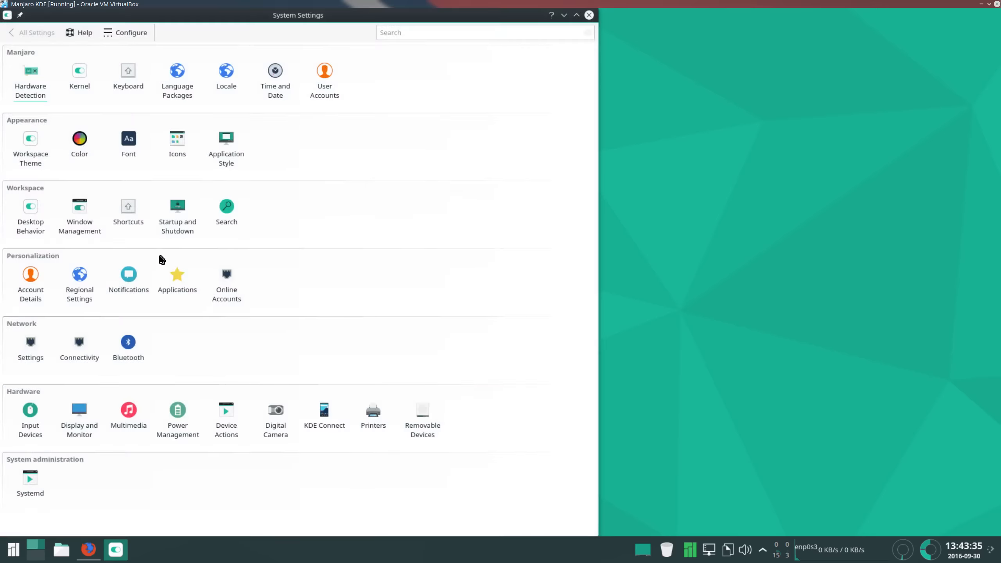
pyautogui.moveTo(278, 17); pyautogui.dragTo(441, 17)
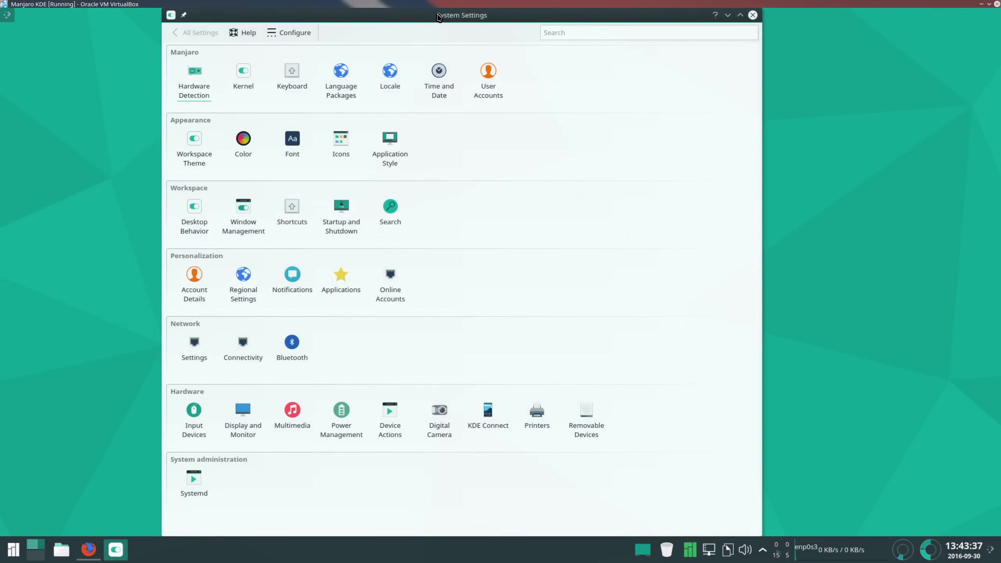
pyautogui.click(202, 153)
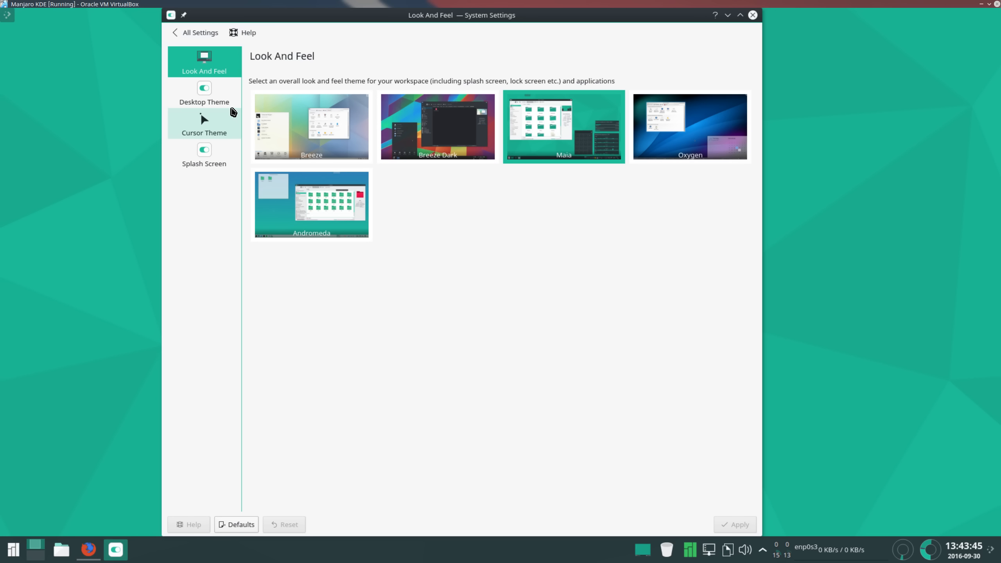
# Open the online add-on installer for new desktop themes and search it for "glassified".
pyautogui.click(222, 105)
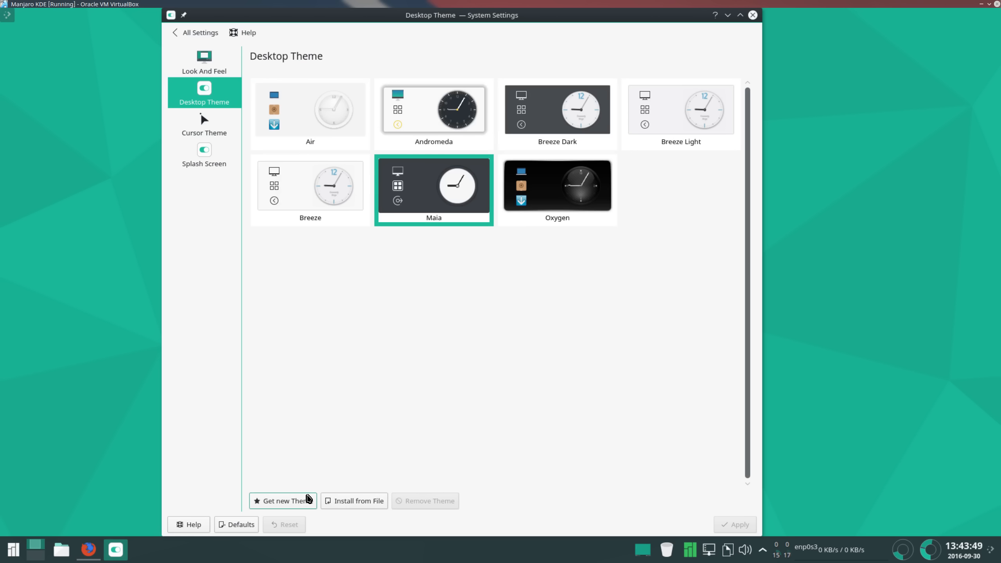
pyautogui.click(299, 501)
pyautogui.click(617, 286)
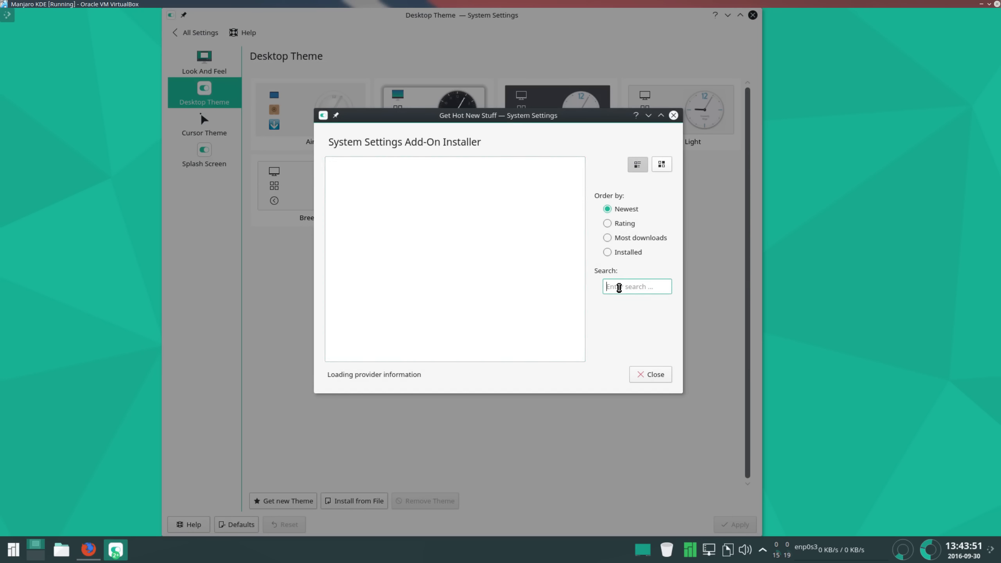
pyautogui.write('glassified')
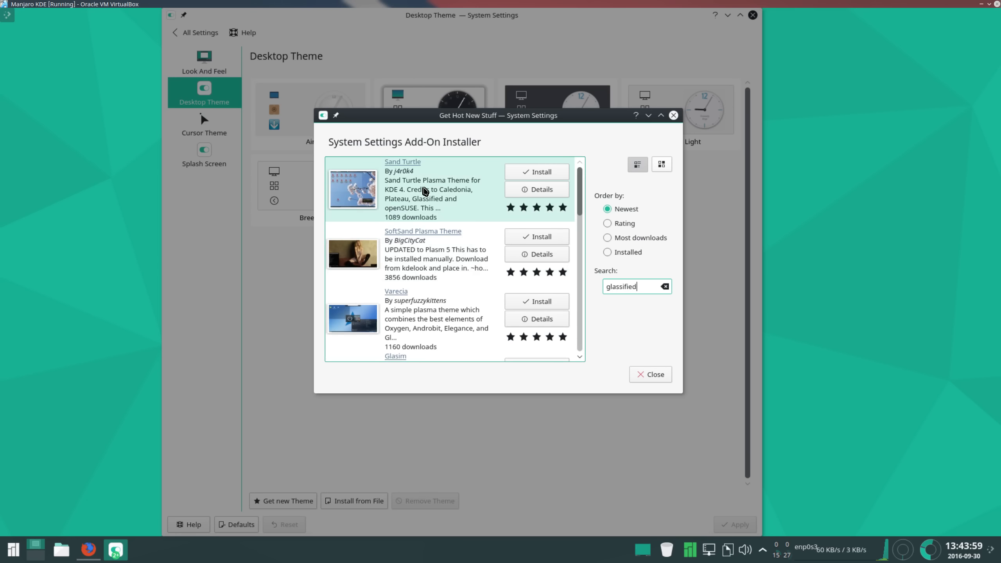
# Install the Glassified theme using the 81388-Glassified.tar.gz package and close the add-on installer.
pyautogui.scroll(-5, 582, 246)
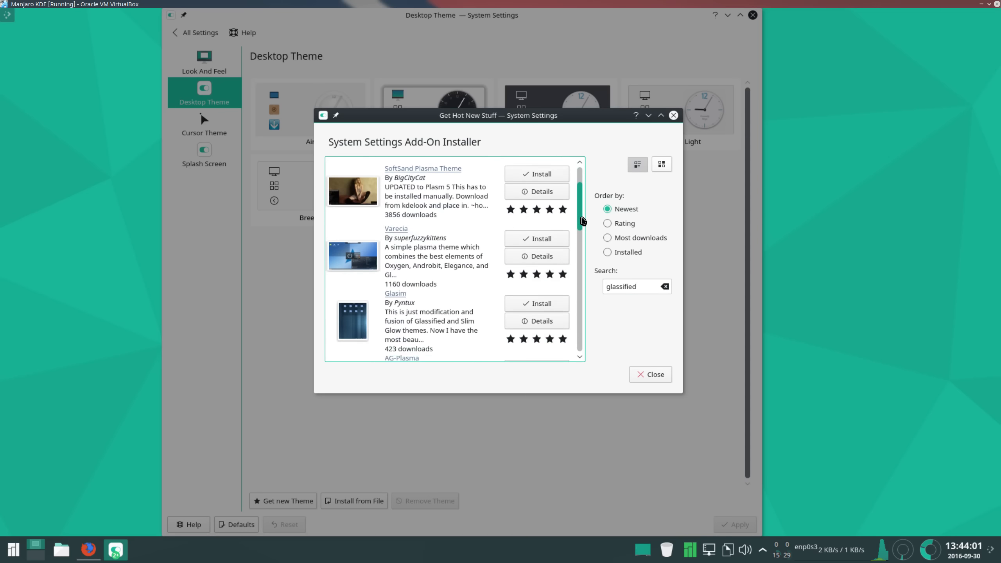
pyautogui.moveTo(582, 245); pyautogui.dragTo(584, 337)
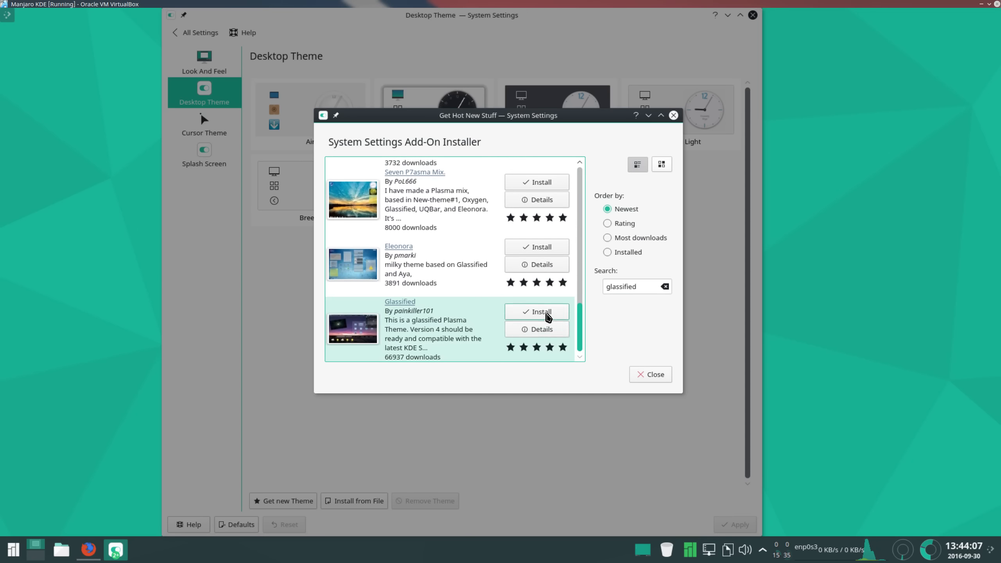
pyautogui.click(547, 315)
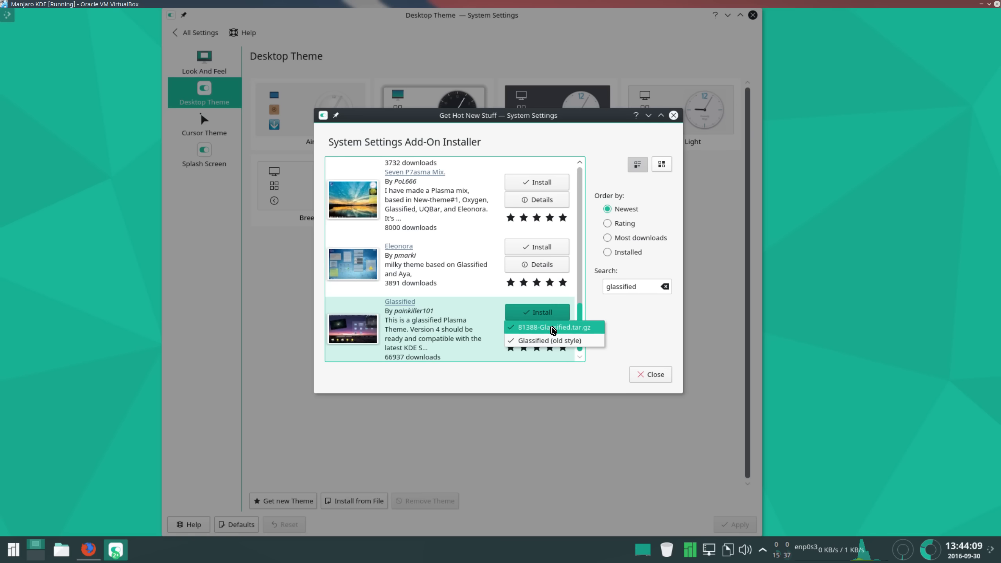
pyautogui.click(553, 327)
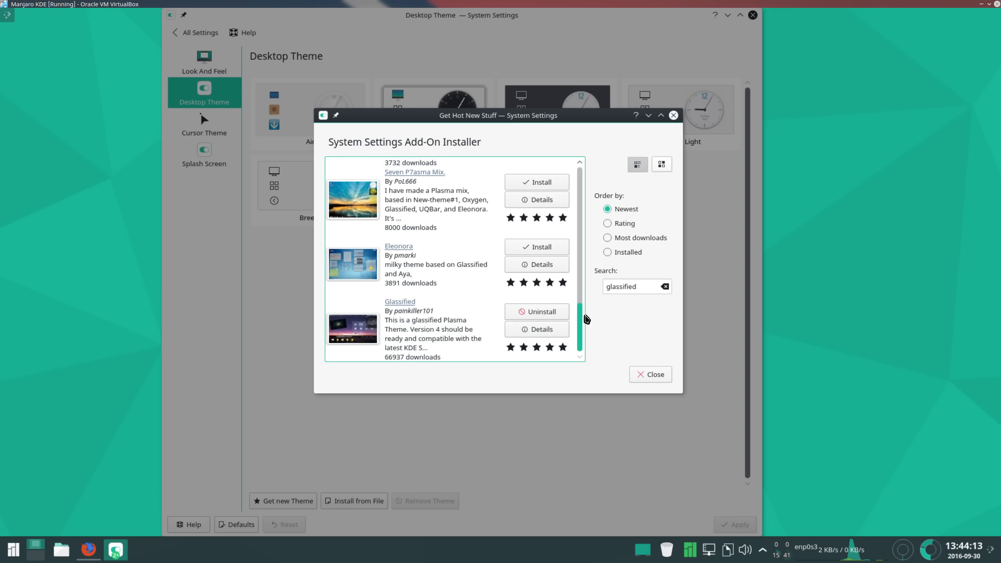
pyautogui.click(654, 374)
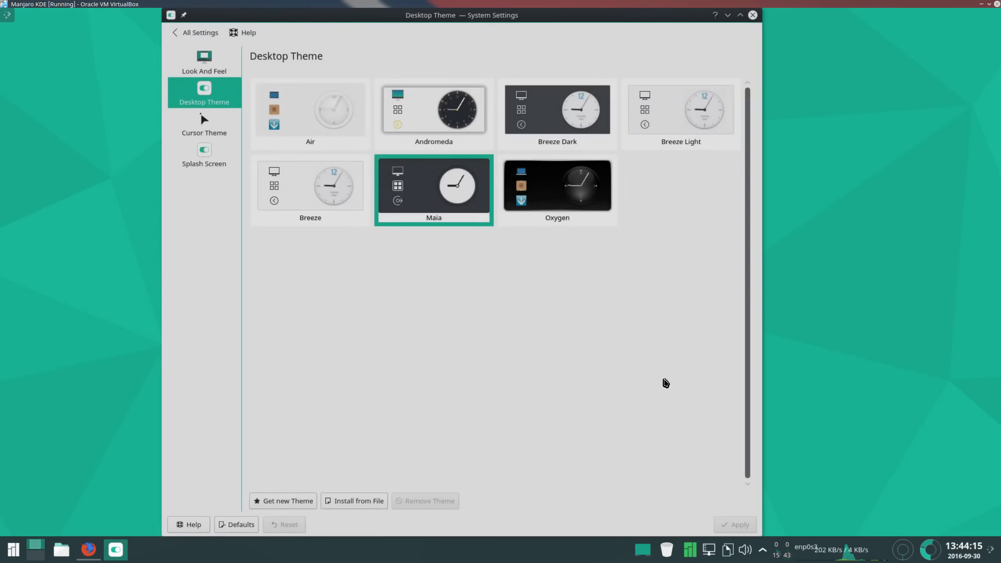
# Apply Glassified as the desktop theme and close System Settings.
pyautogui.click(338, 112)
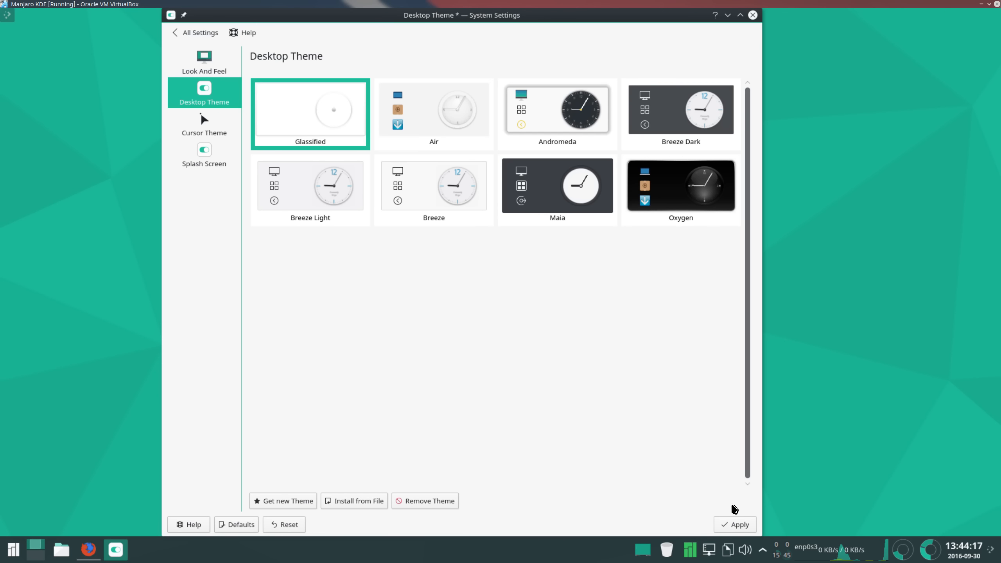
pyautogui.click(740, 525)
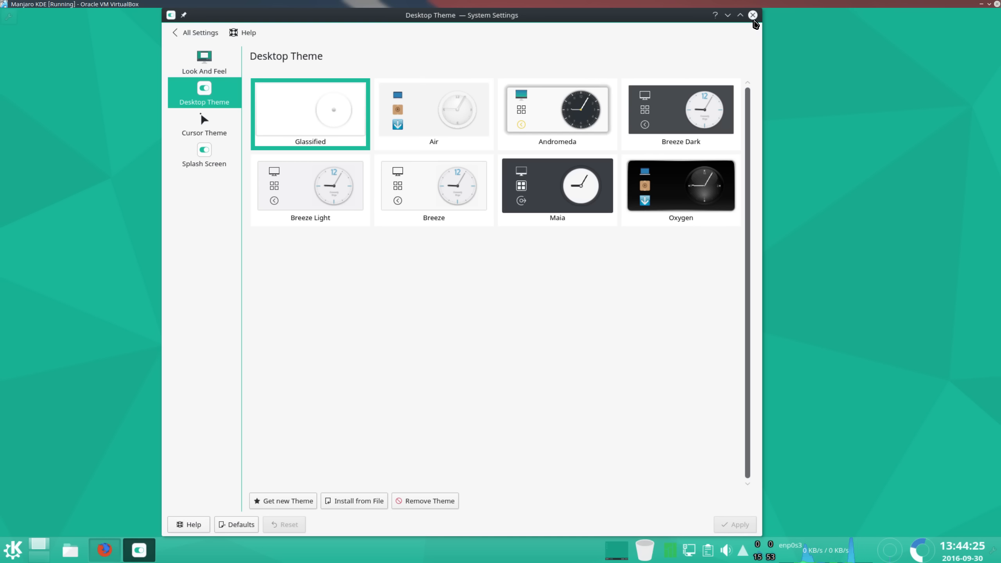
pyautogui.click(752, 15)
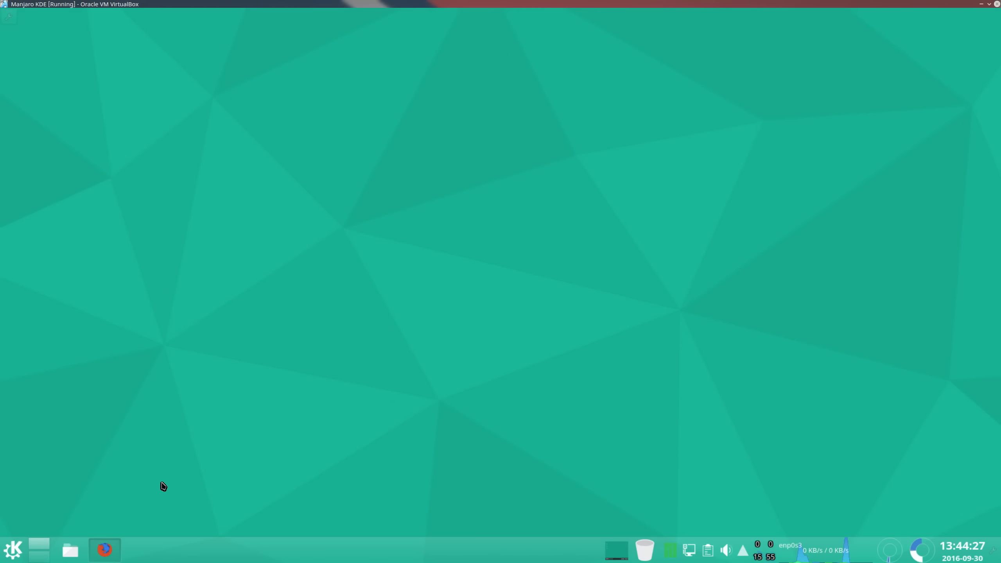
# Switch to Firefox, search the web for "abstract wallpaper" and show the image results.
pyautogui.click(106, 549)
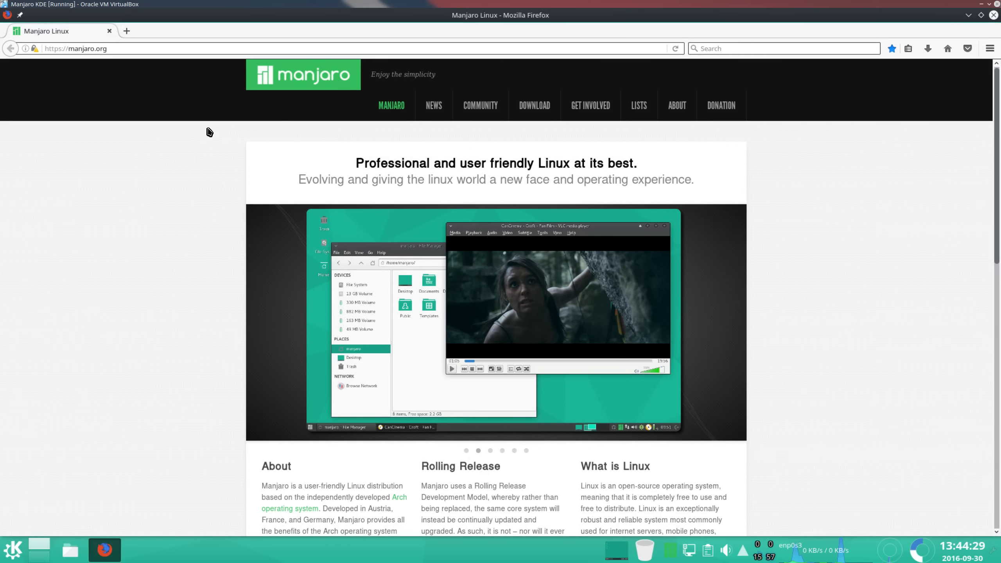
pyautogui.hotkey('ctrl', 'l')
pyautogui.write('a')
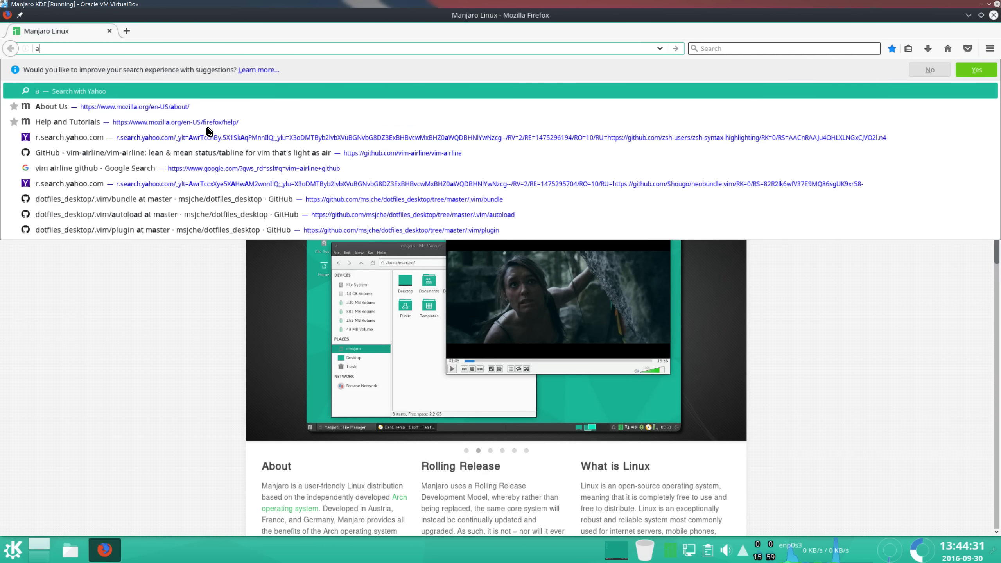
pyautogui.write('bstract wallpaper')
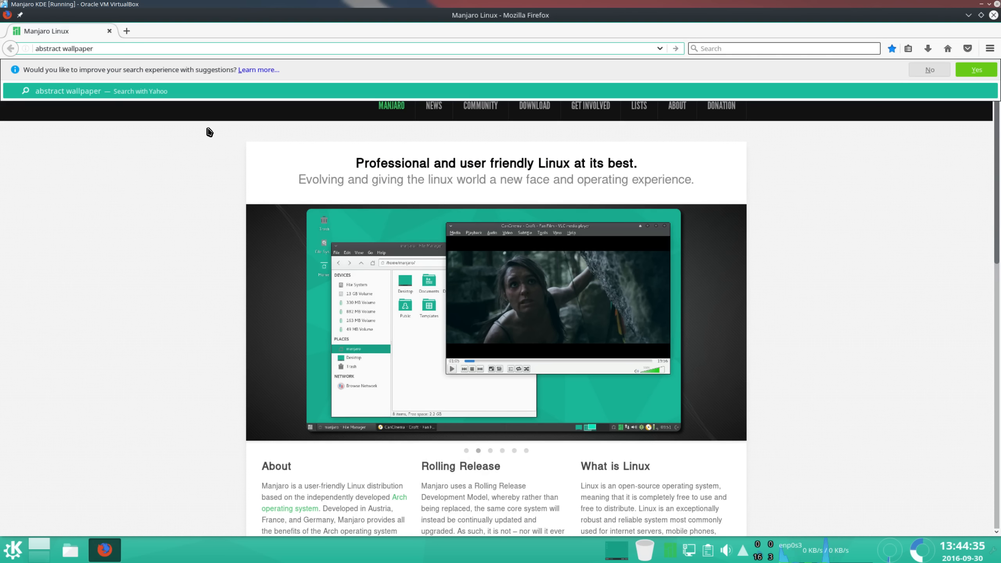
pyautogui.press('Return')
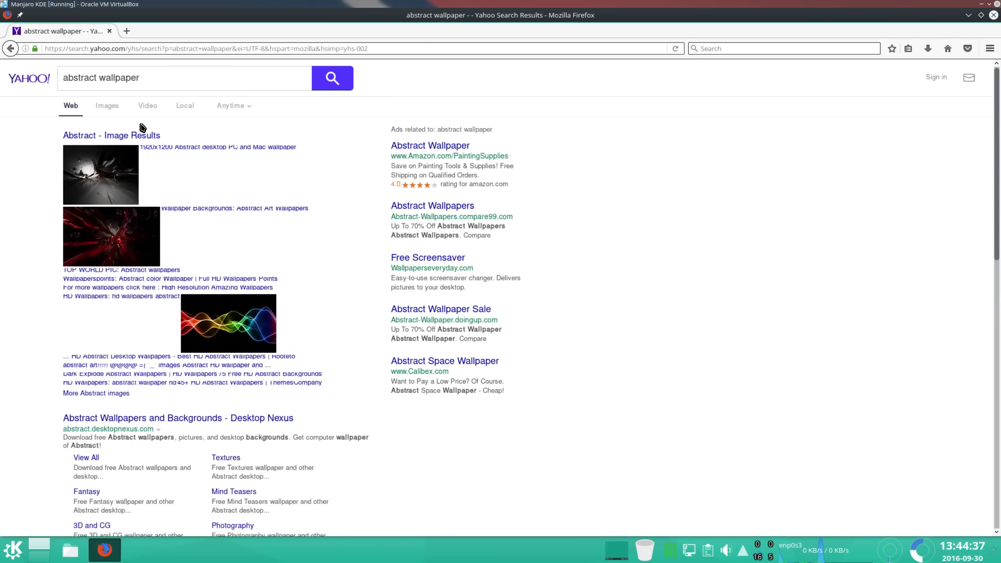
pyautogui.click(107, 105)
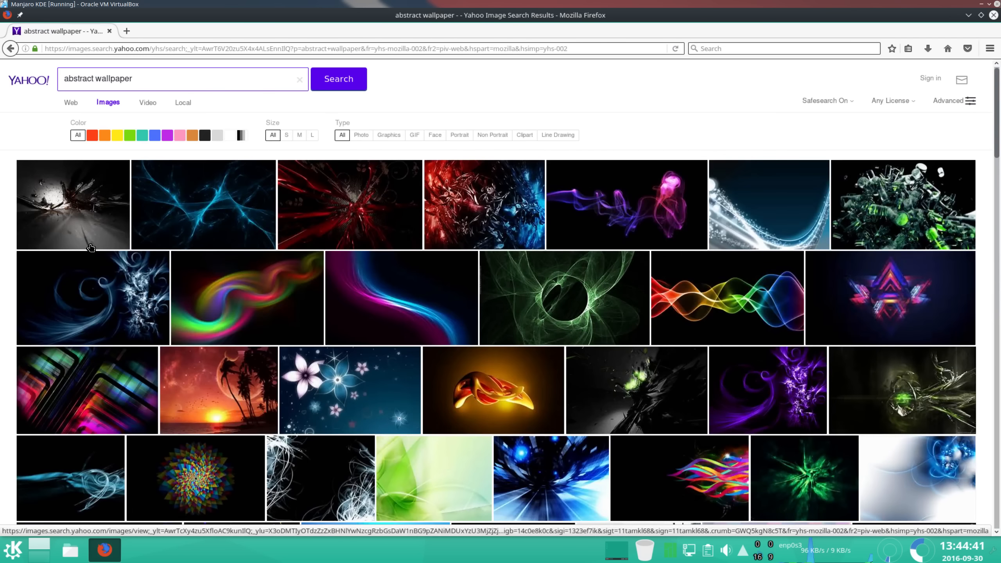
# Find the blue translucent "1080P Wallpaper Abstract" picture in the image results and view its full-size image.
pyautogui.scroll(-10, 461, 345)
pyautogui.scroll(-8, 464, 344)
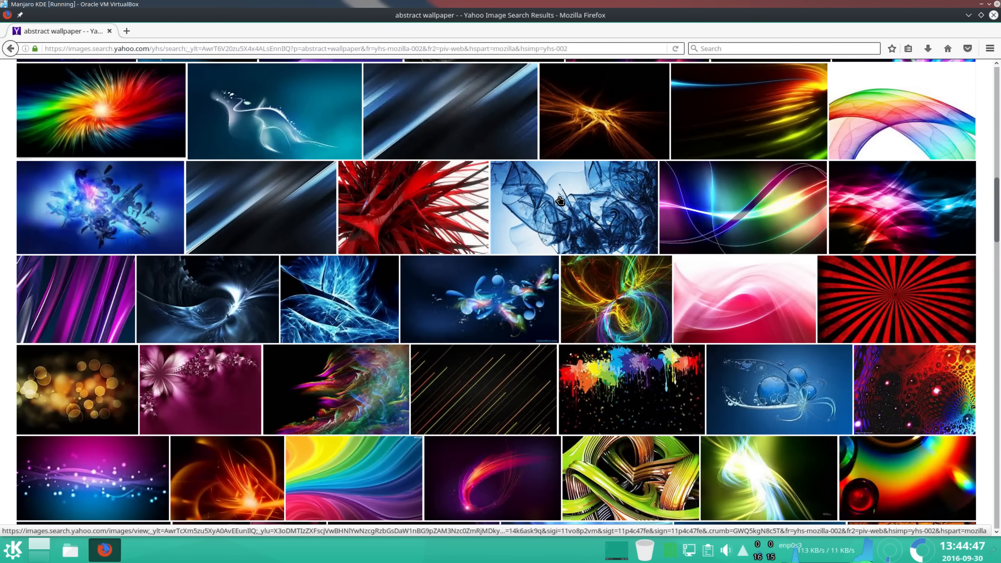
pyautogui.click(559, 200)
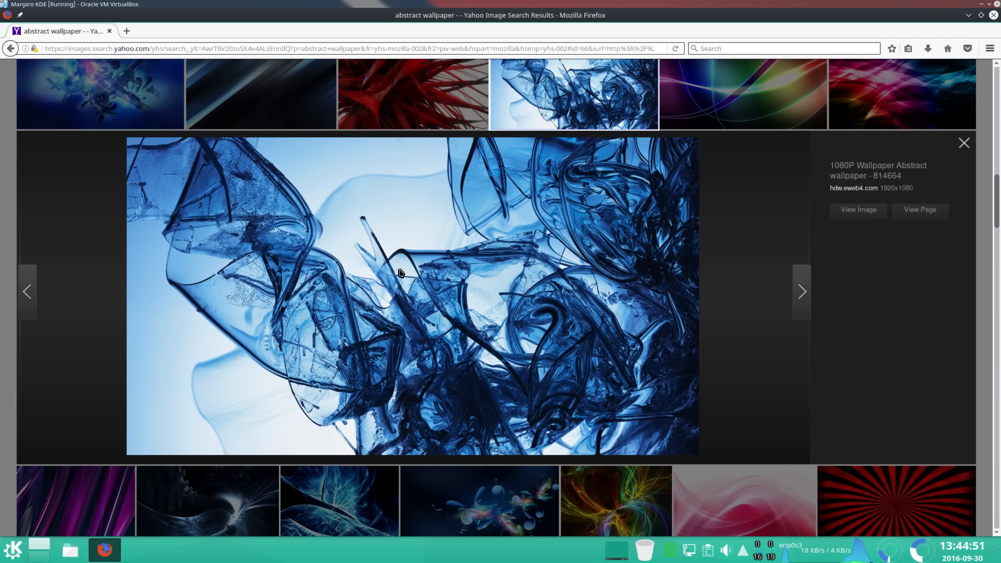
pyautogui.rightClick(398, 262)
pyautogui.click(347, 257)
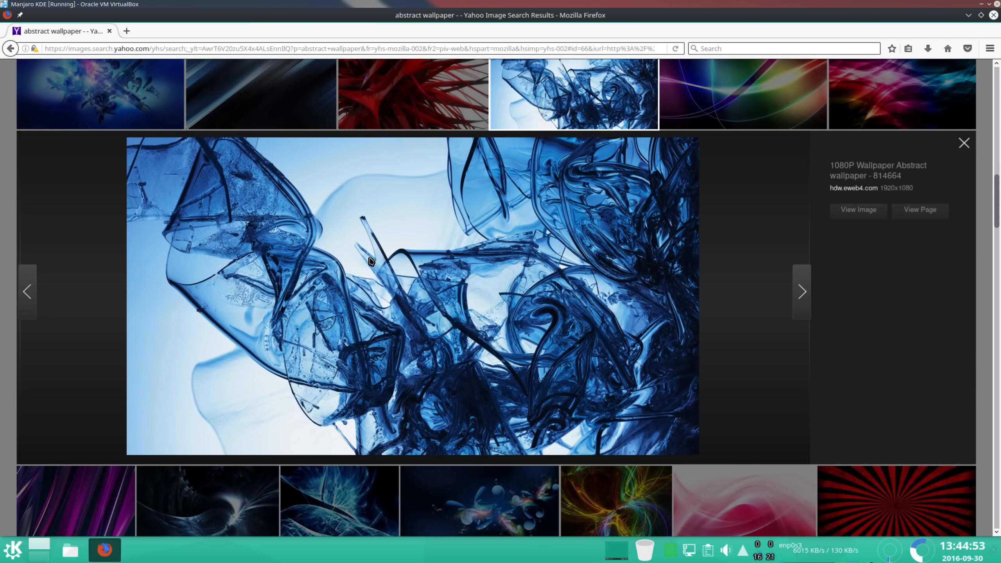
pyautogui.click(855, 213)
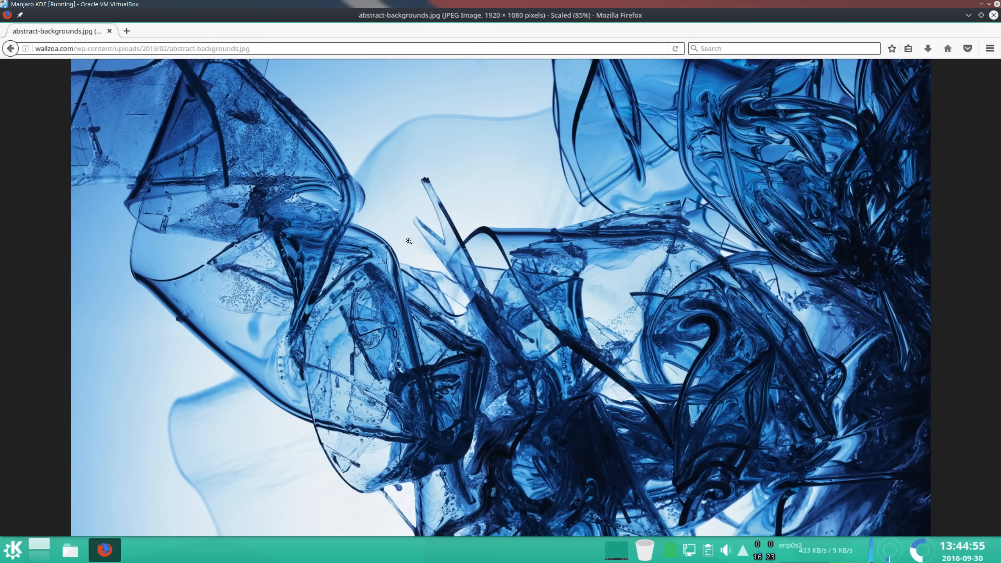
# Save the image as abstract-backgrounds.jpg in the home Pictures folder and close the browser.
pyautogui.rightClick(361, 240)
pyautogui.click(408, 276)
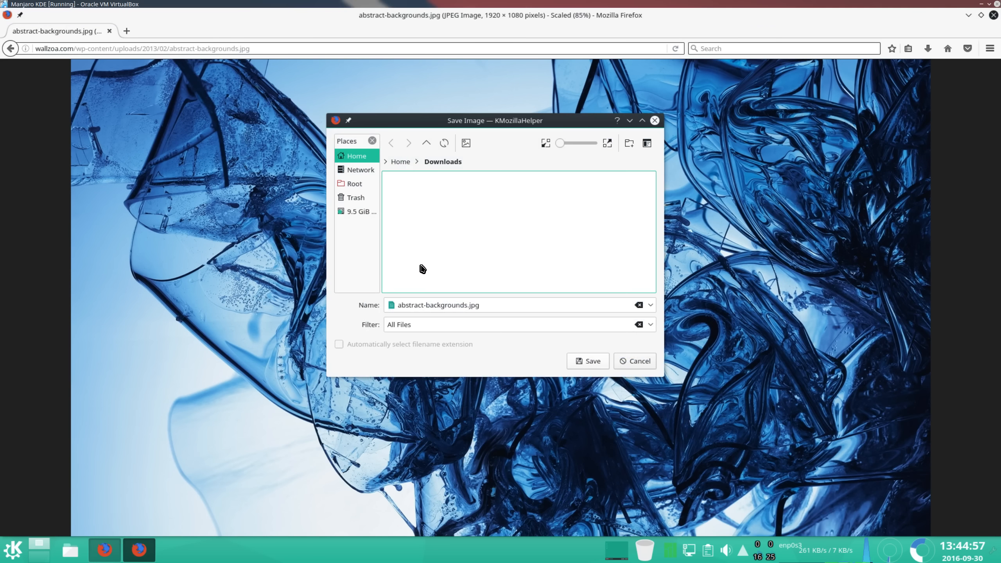
pyautogui.click(400, 162)
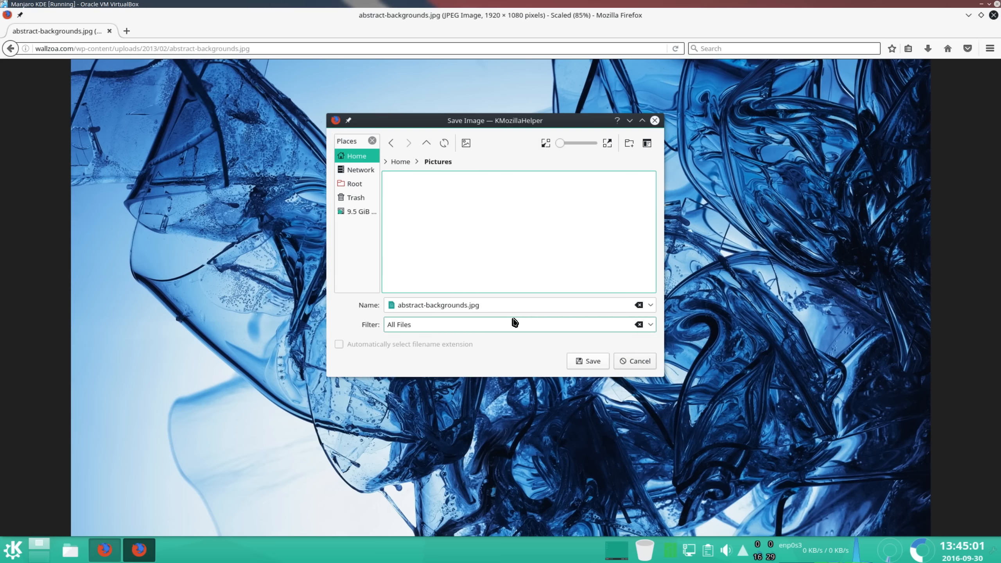
pyautogui.click(589, 361)
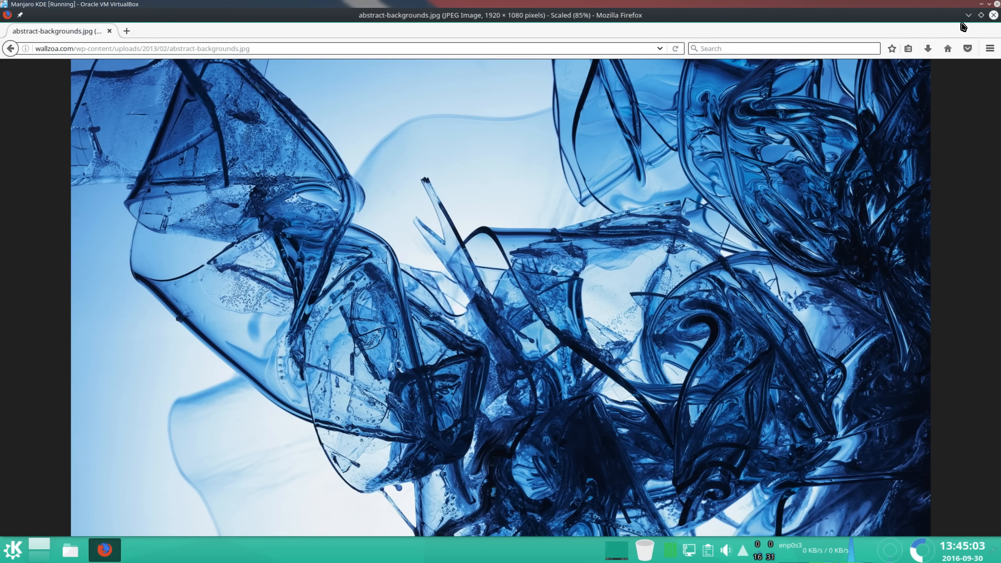
pyautogui.click(994, 17)
# Set abstract-backgrounds.jpg from Pictures as the desktop wallpaper through Desktop Settings.
pyautogui.rightClick(417, 173)
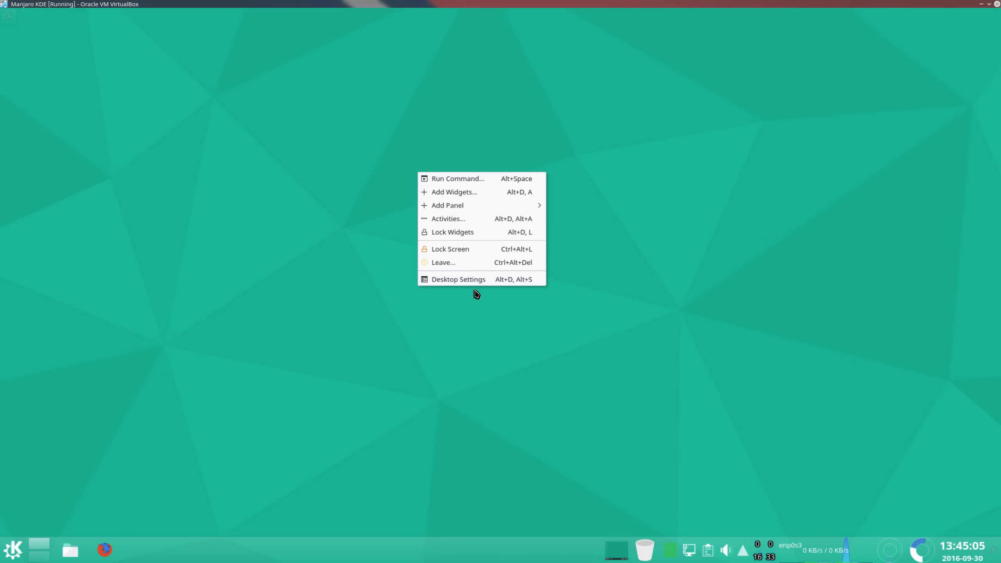
pyautogui.click(471, 280)
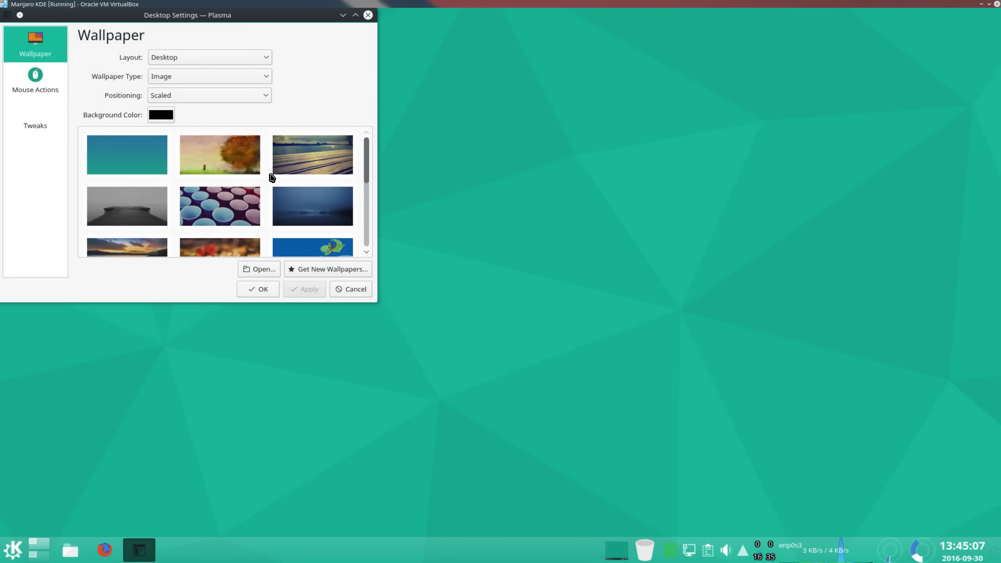
pyautogui.moveTo(286, 56); pyautogui.dragTo(557, 144)
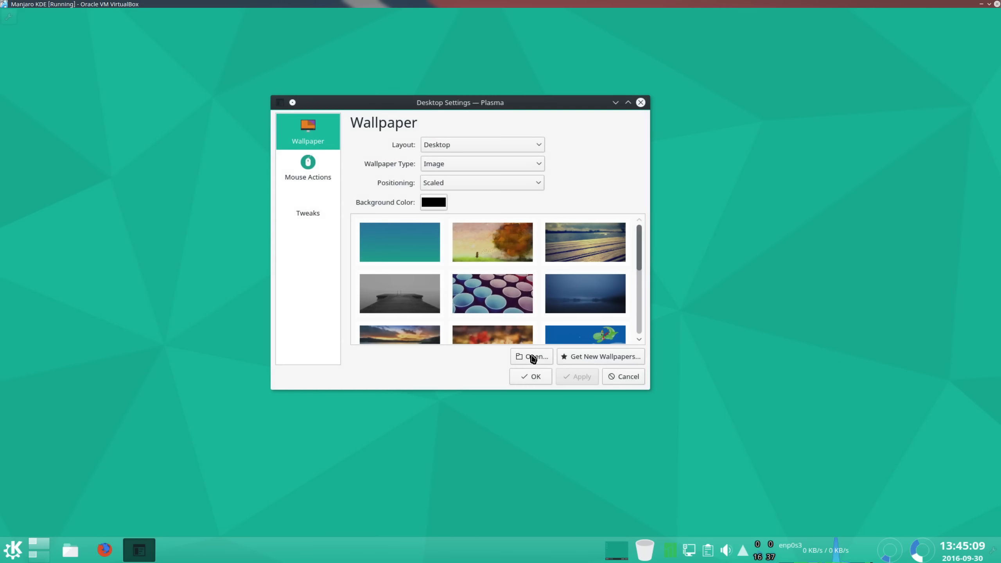
pyautogui.click(532, 356)
pyautogui.doubleClick(418, 185)
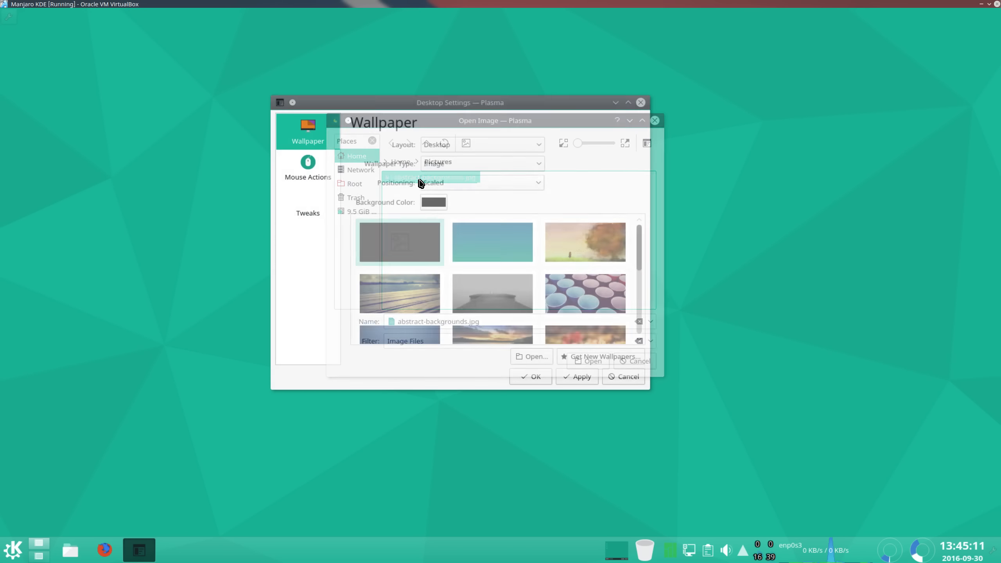
pyautogui.click(578, 377)
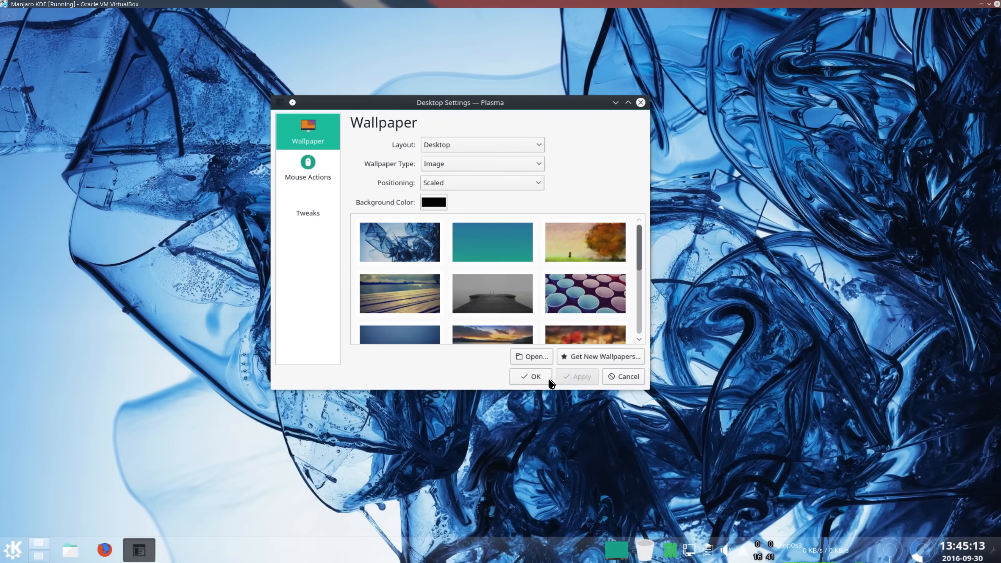
pyautogui.click(536, 377)
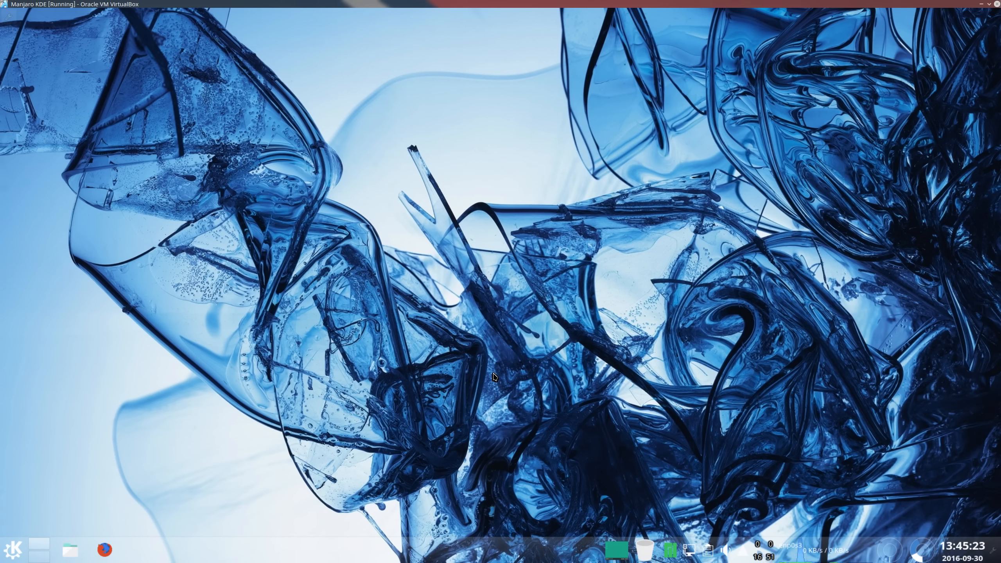
# Open System Settings, move its window toward the middle of the screen, and open the Desktop Theme page under Workspace Theme.
pyautogui.rightClick(446, 548)
pyautogui.press('Escape')
pyautogui.hotkey('alt', 'F1')
pyautogui.click(101, 426)
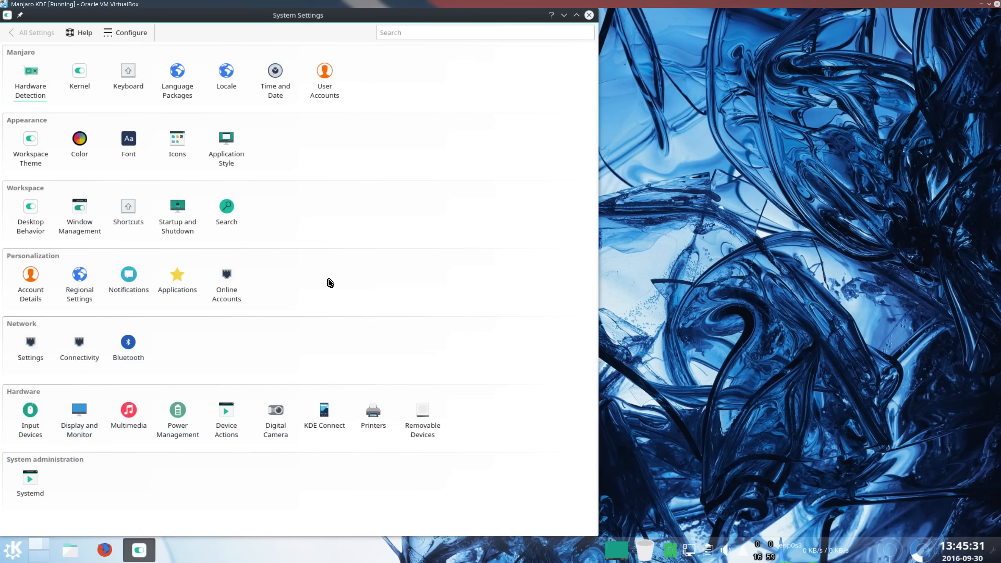
pyautogui.moveTo(331, 16); pyautogui.dragTo(536, 15)
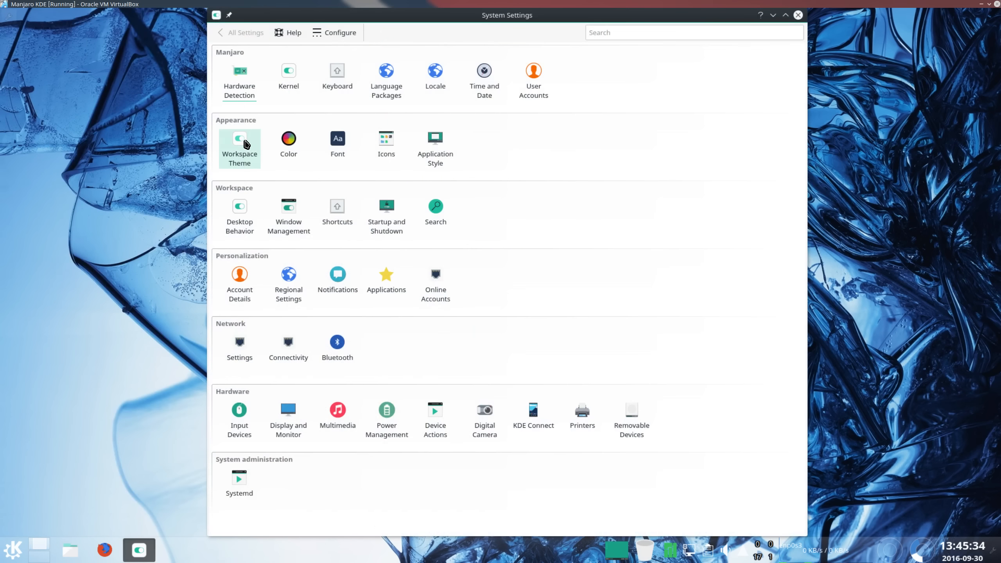
pyautogui.click(240, 145)
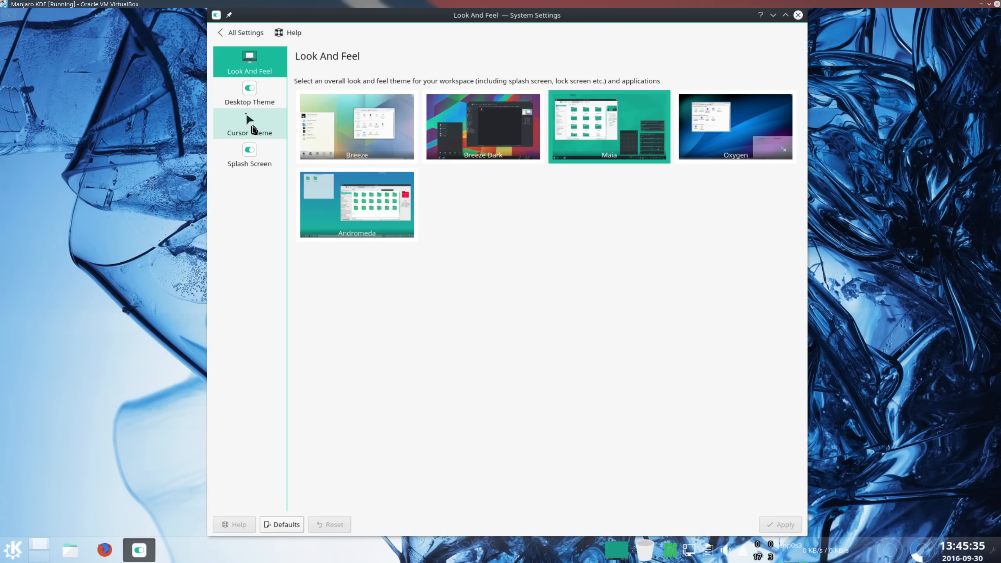
pyautogui.click(253, 102)
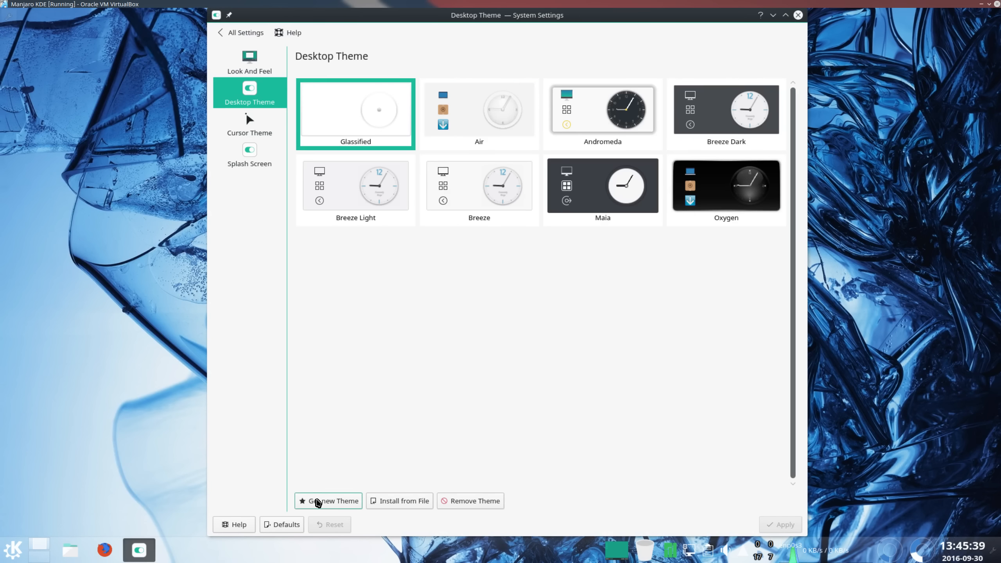
# Order the downloadable desktop themes by rating and install the Arezzo and Aya themes.
pyautogui.click(317, 500)
pyautogui.click(618, 224)
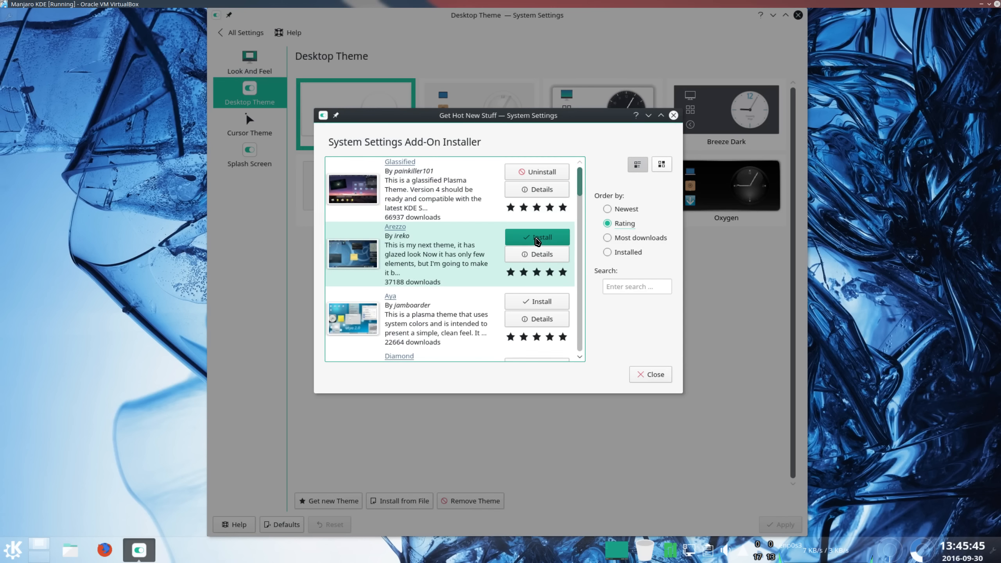
pyautogui.click(537, 236)
pyautogui.click(526, 304)
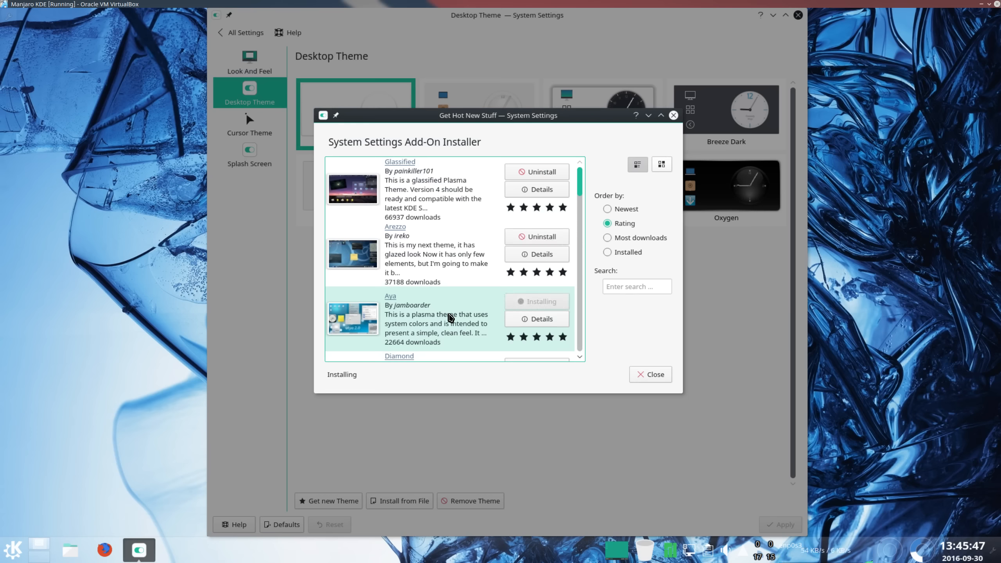
# Install the Diamond desktop theme from the add-on list and close the installer.
pyautogui.scroll(-1, 449, 317)
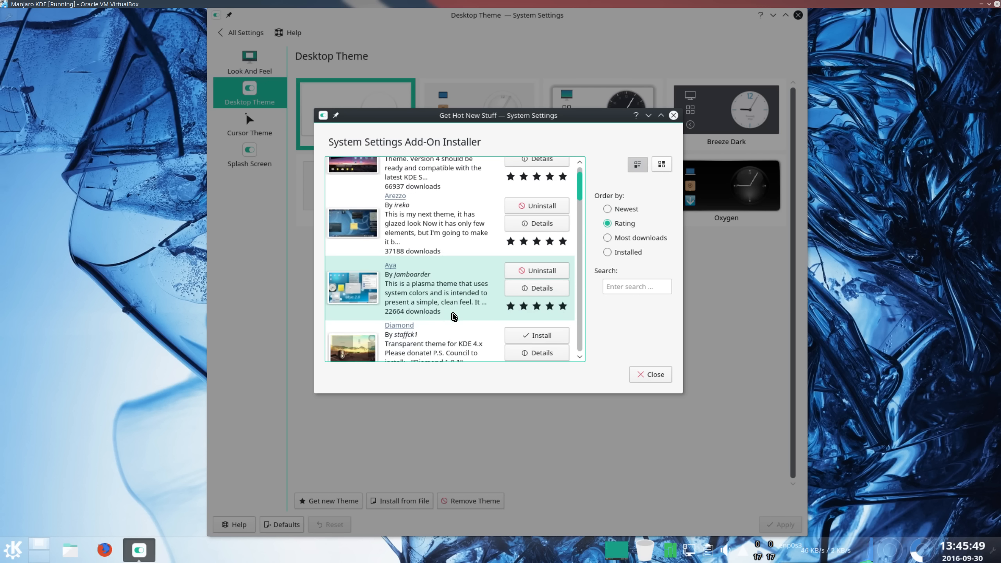
pyautogui.click(536, 336)
pyautogui.click(538, 352)
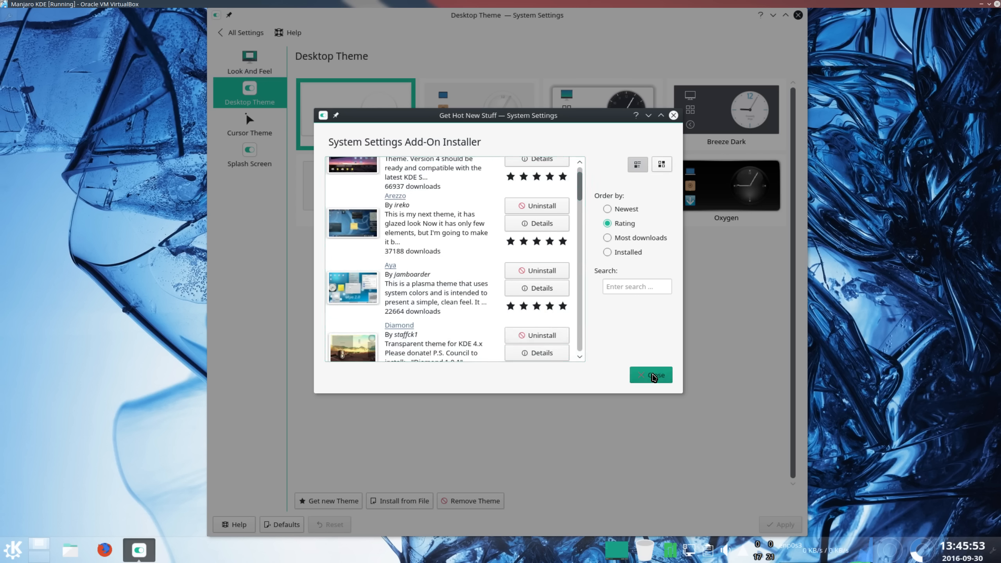
pyautogui.click(652, 375)
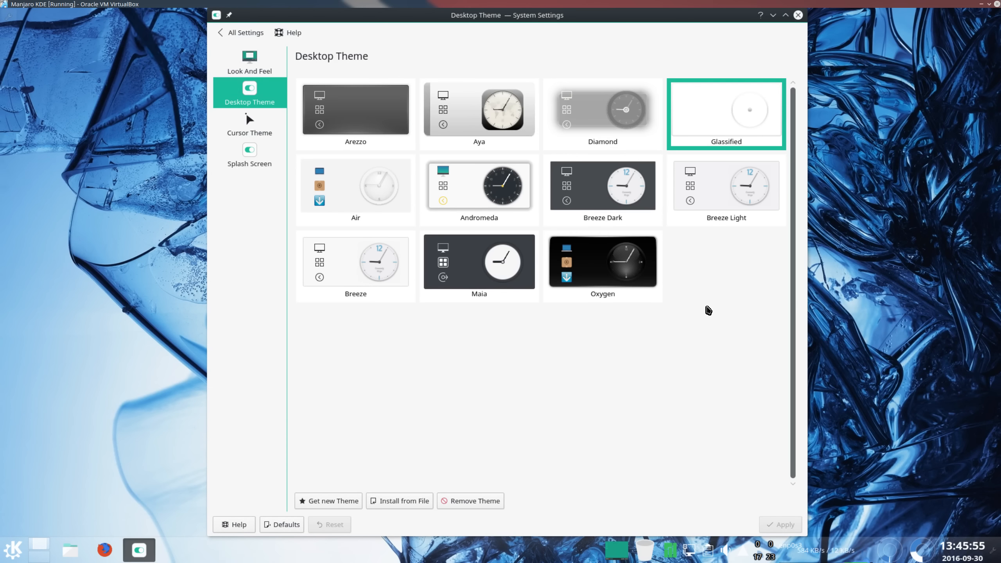
# Try out the Arezzo desktop theme by applying it, and switch to the Diamond desktop theme.
pyautogui.click(382, 108)
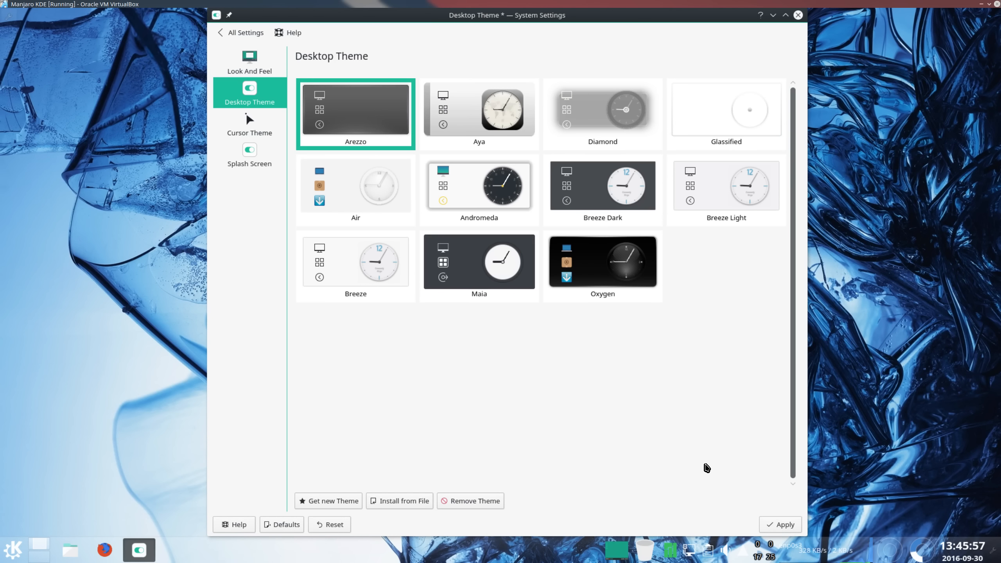
pyautogui.click(784, 524)
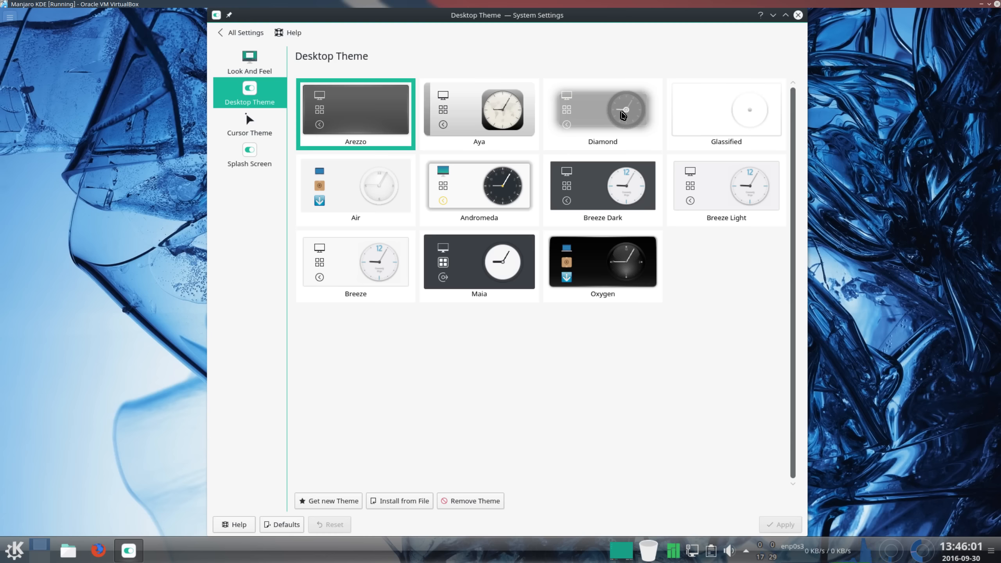
pyautogui.click(622, 114)
pyautogui.click(784, 524)
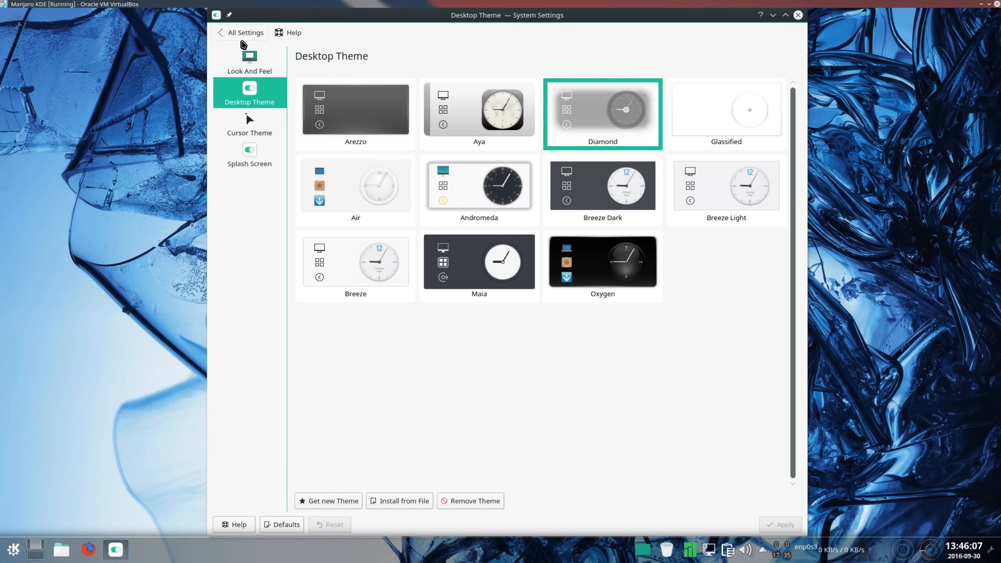
# Set the mouse cursor theme to Breeze Snow and apply it.
pyautogui.click(248, 118)
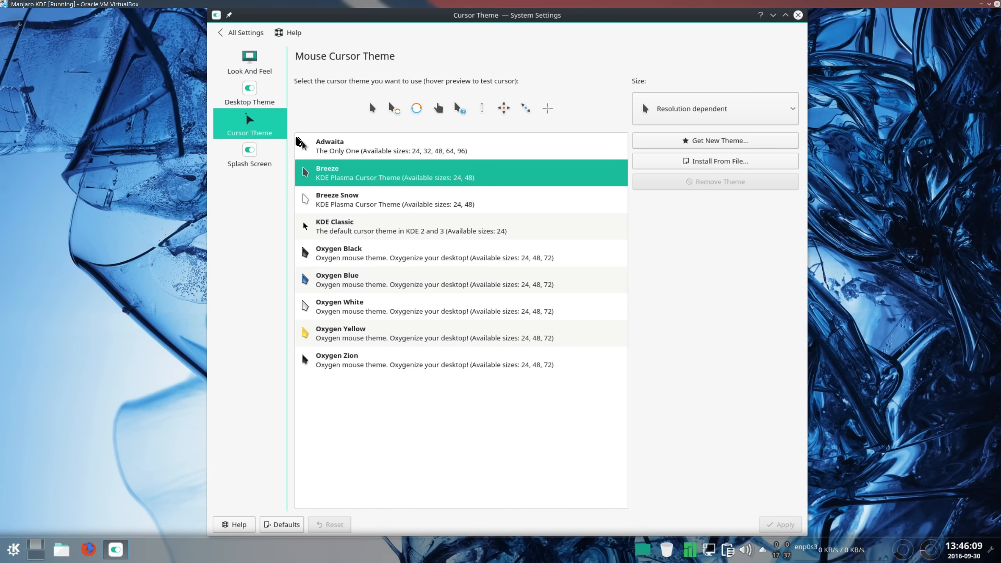
pyautogui.click(367, 199)
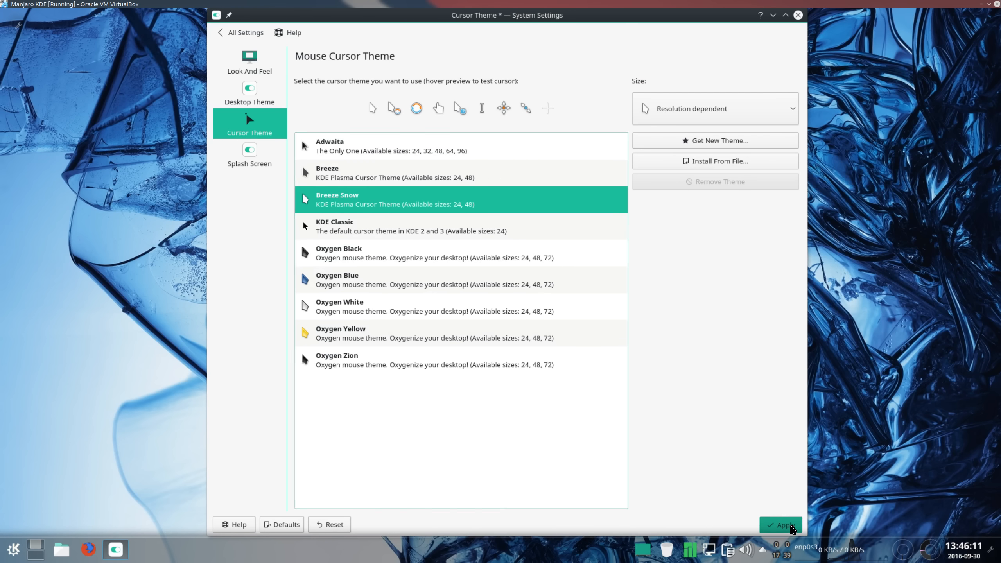
pyautogui.click(780, 525)
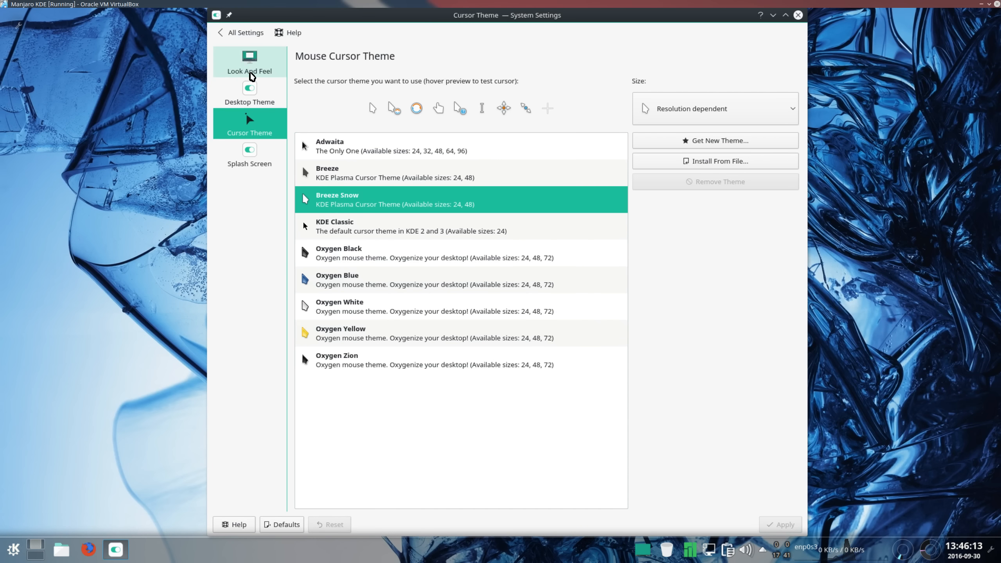
# Open the application color scheme settings and search the downloadable schemes for "lucky eyes".
pyautogui.click(248, 69)
pyautogui.click(242, 32)
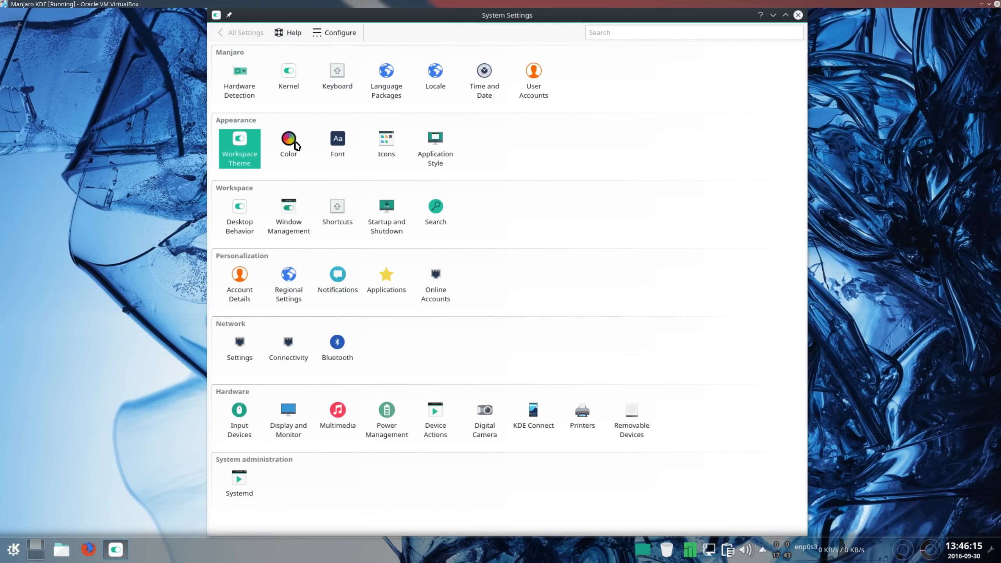
pyautogui.click(289, 146)
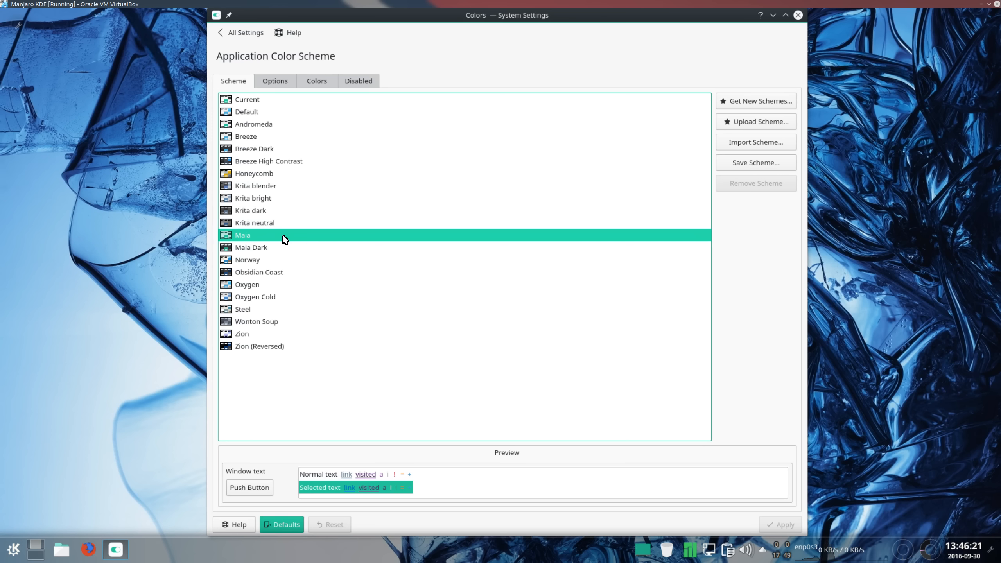
pyautogui.click(748, 106)
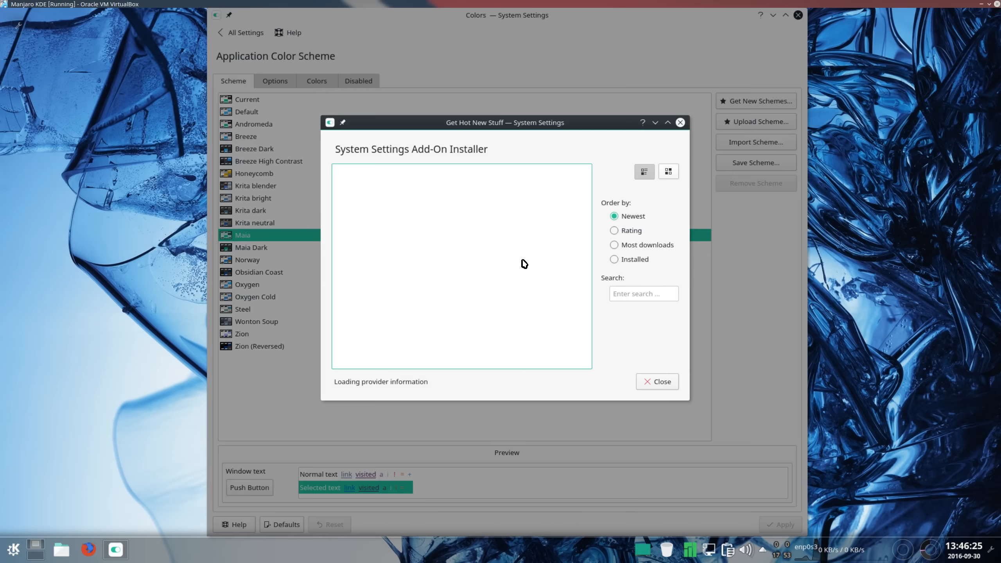
pyautogui.click(628, 292)
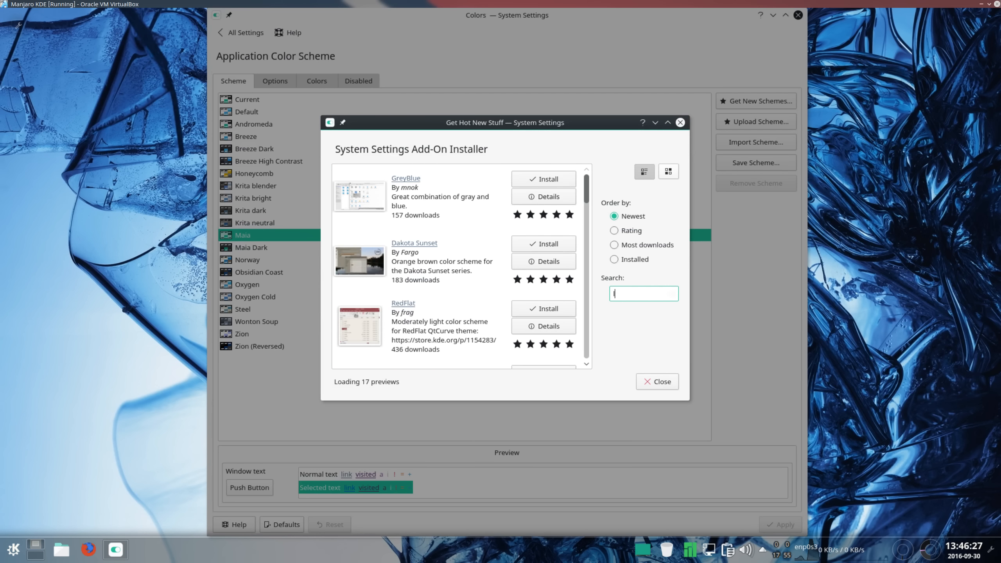
pyautogui.write('lucky eyes')
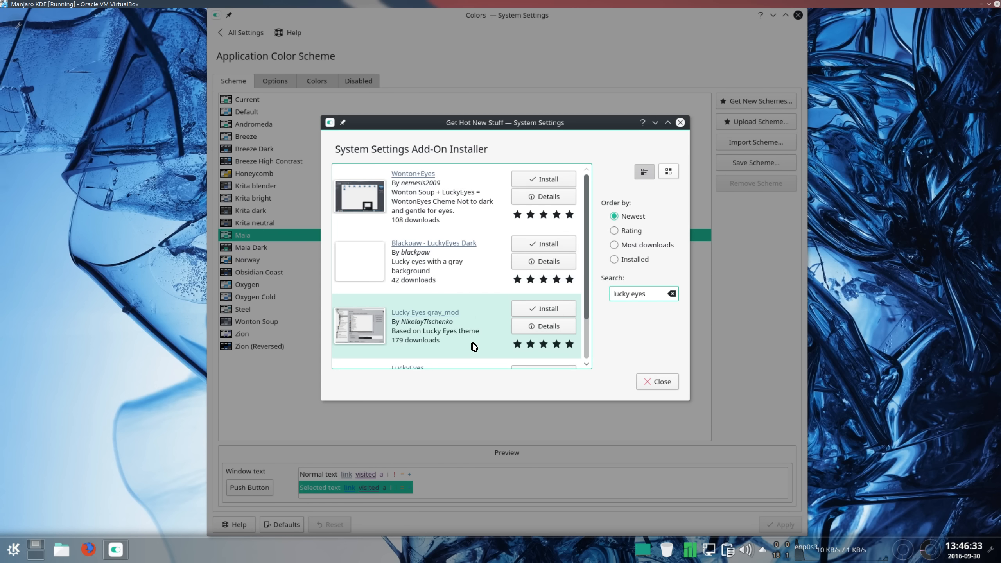
# Install the LuckyEyes color scheme, close the installer, and apply LuckyEyes as the application color scheme.
pyautogui.scroll(-2, 474, 348)
pyautogui.click(535, 320)
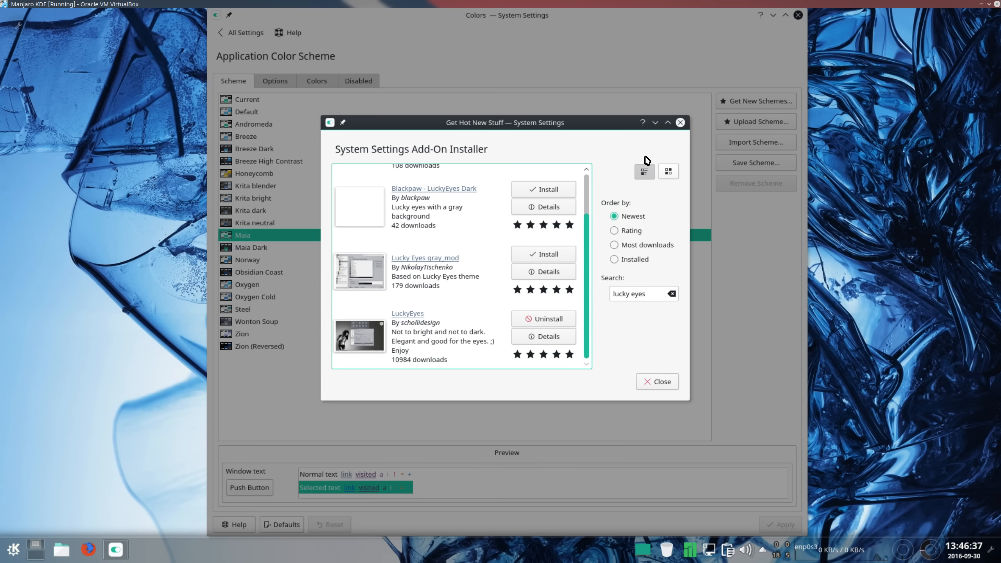
pyautogui.click(657, 381)
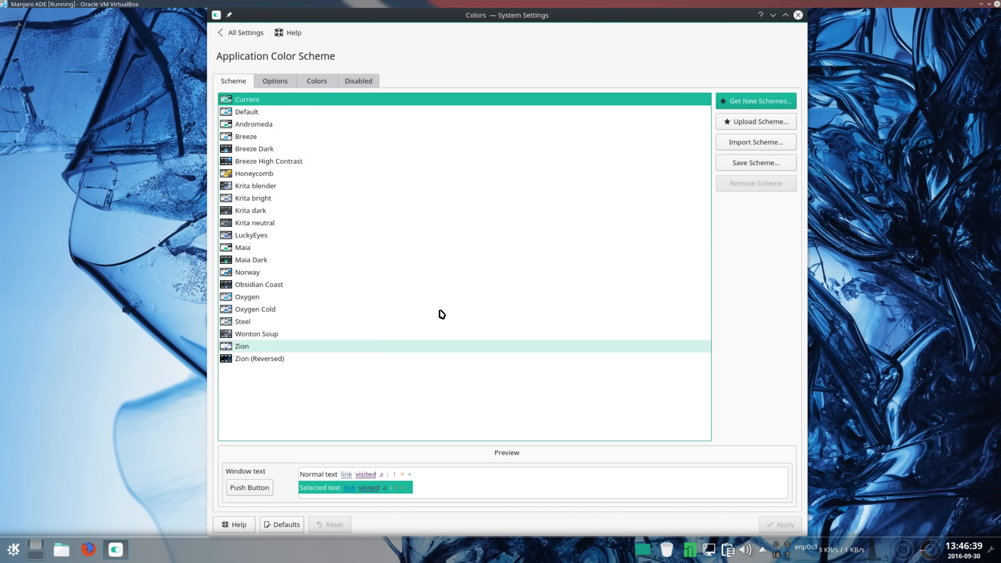
pyautogui.click(306, 235)
pyautogui.click(785, 524)
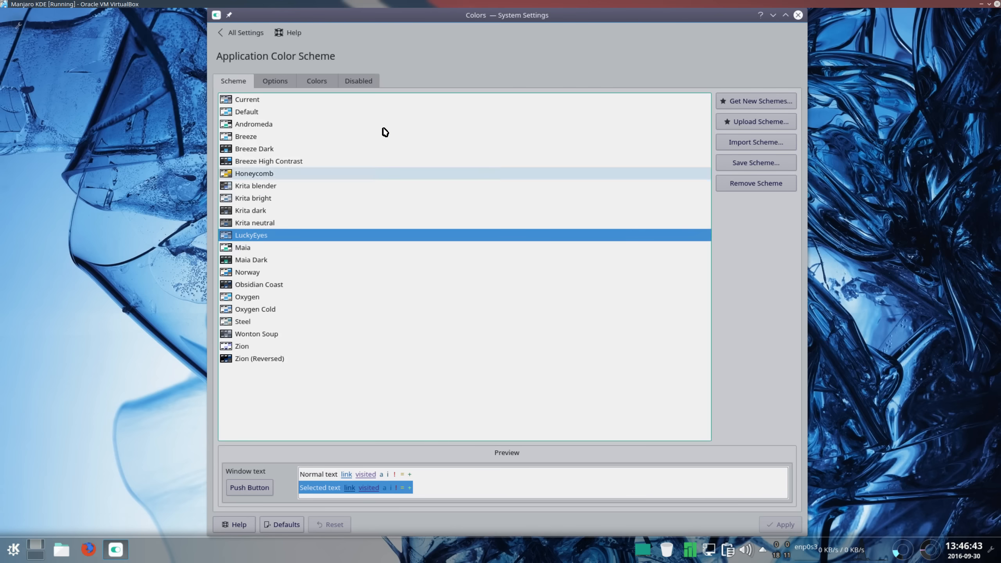
# Open the Icon Theme settings and bring up the downloadable icon themes, ready for a search.
pyautogui.click(248, 33)
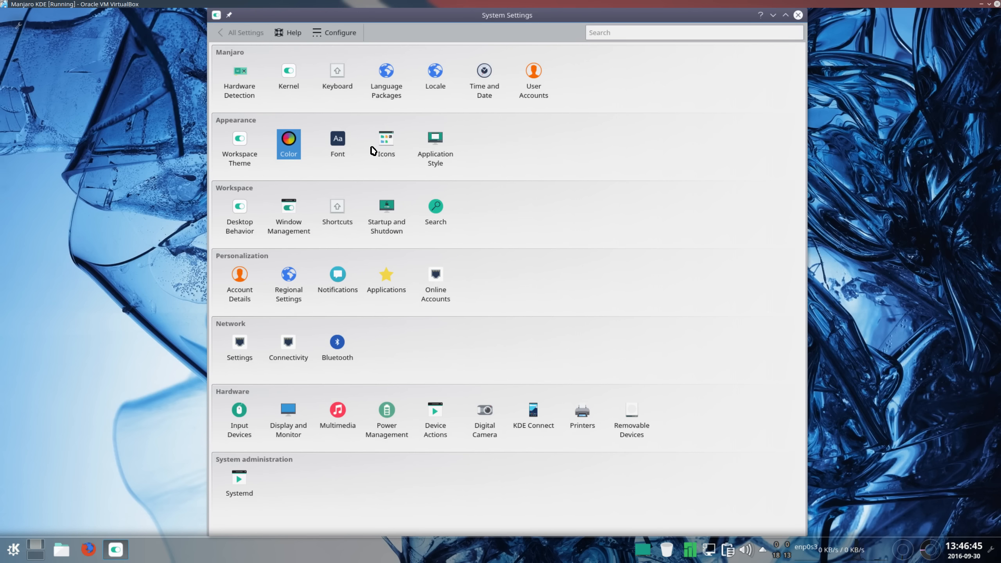
pyautogui.click(386, 145)
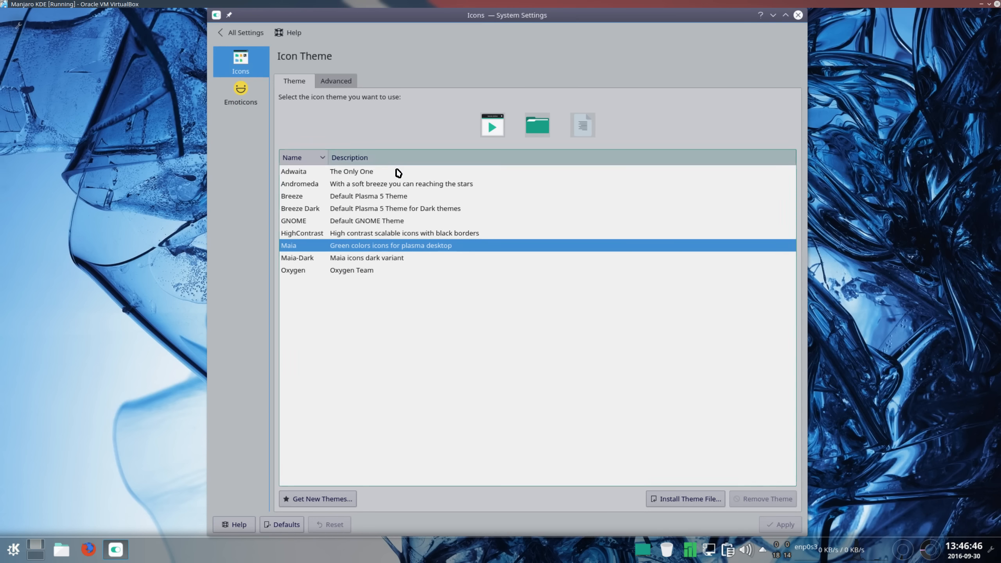
pyautogui.click(317, 499)
pyautogui.click(631, 298)
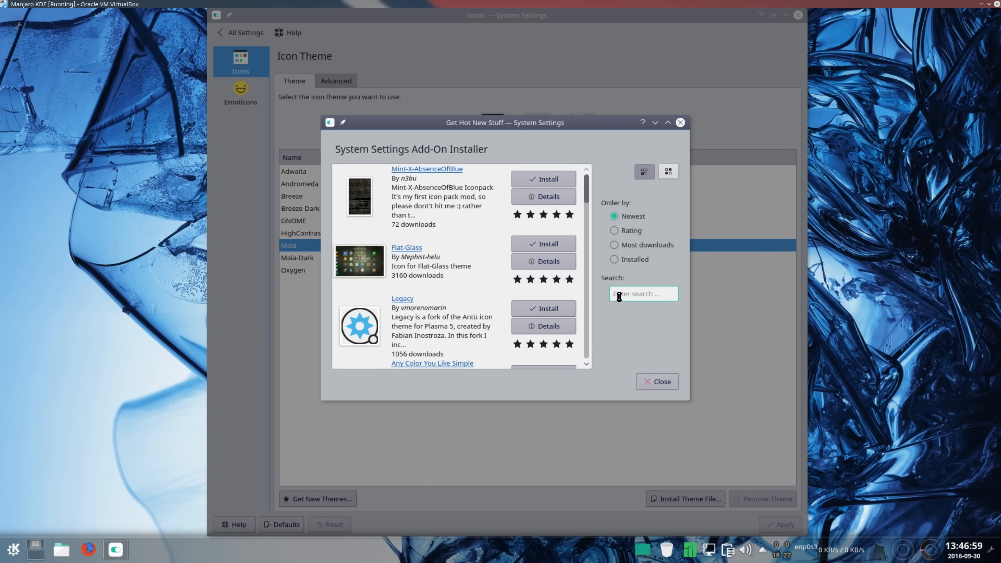
# Check which icon theme is selected in the host system's own System Settings and close that window.
pyautogui.moveTo(187, 553)
pyautogui.click(153, 551)
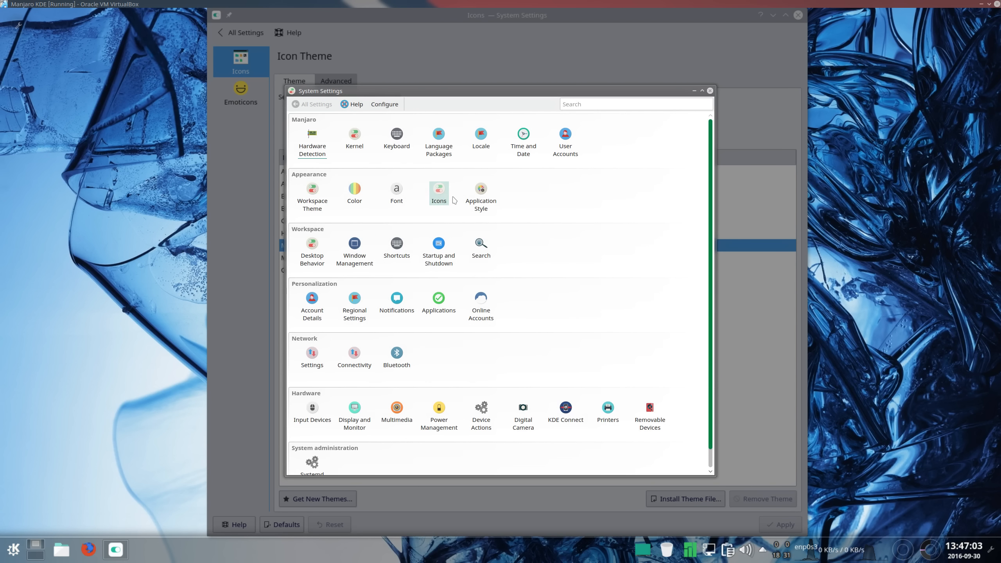
pyautogui.click(440, 197)
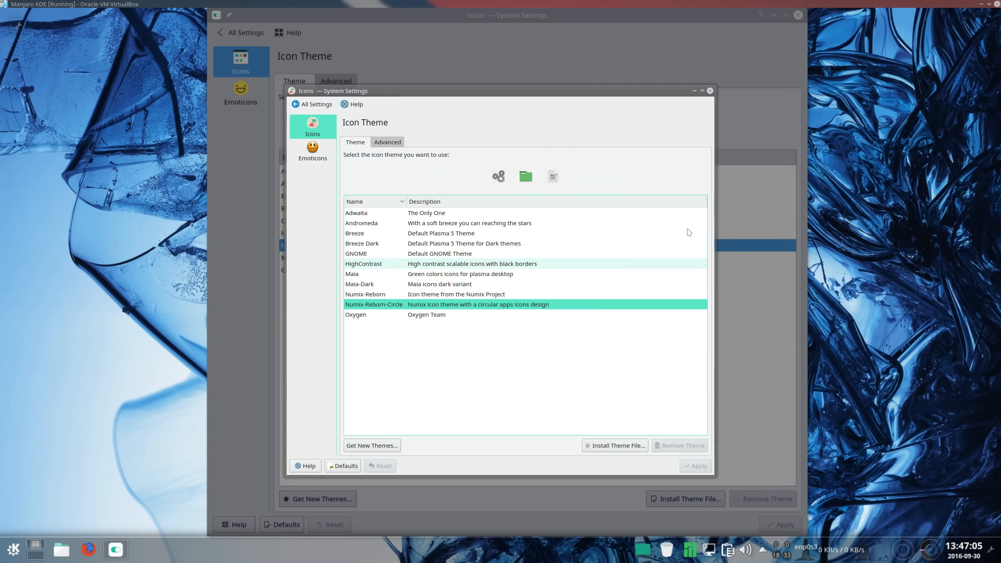
pyautogui.click(710, 91)
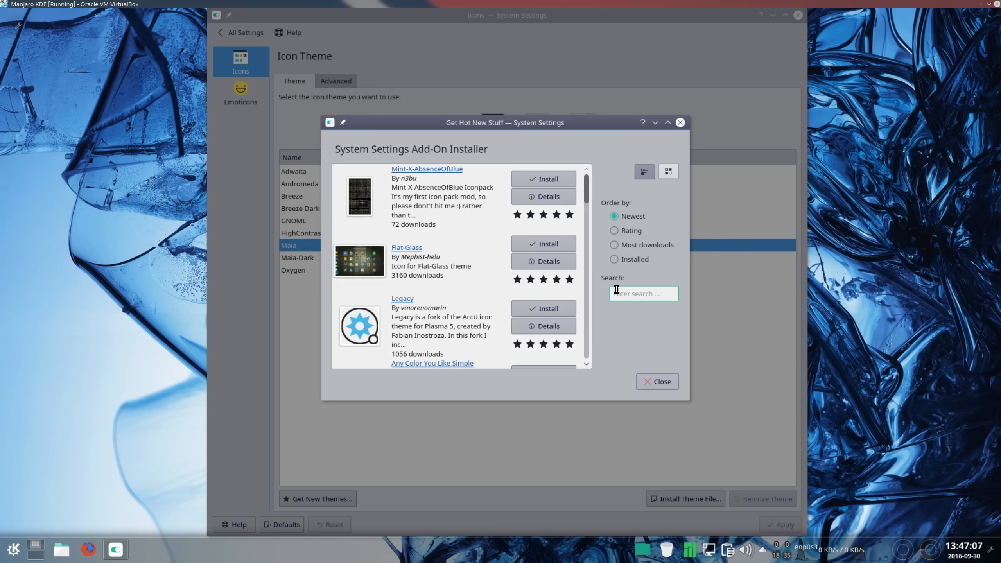
# Search the downloadable icon themes for "numix" and try to install Numix-Blue-Flat Theme.
pyautogui.click(621, 289)
pyautogui.write('numix')
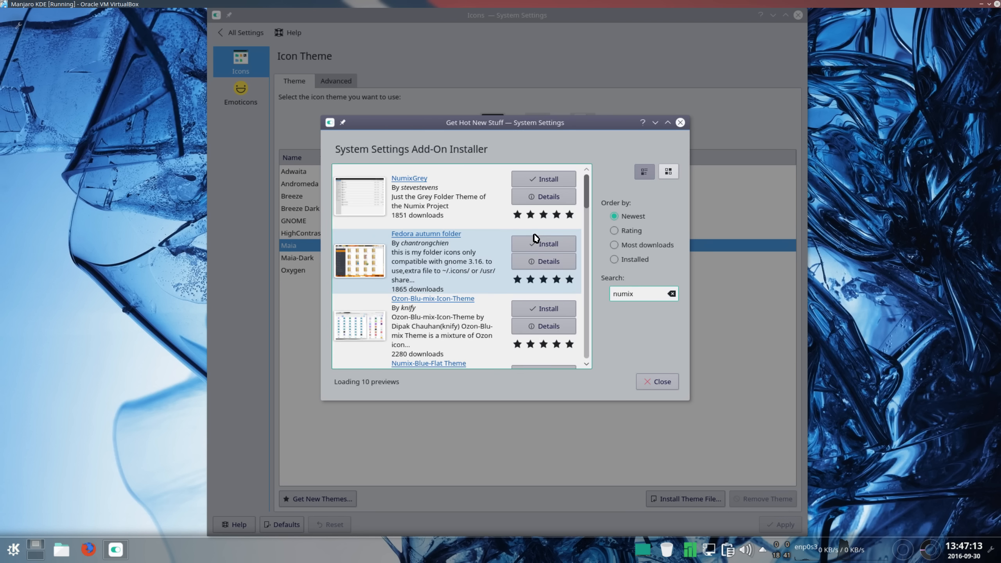
pyautogui.scroll(-3, 476, 289)
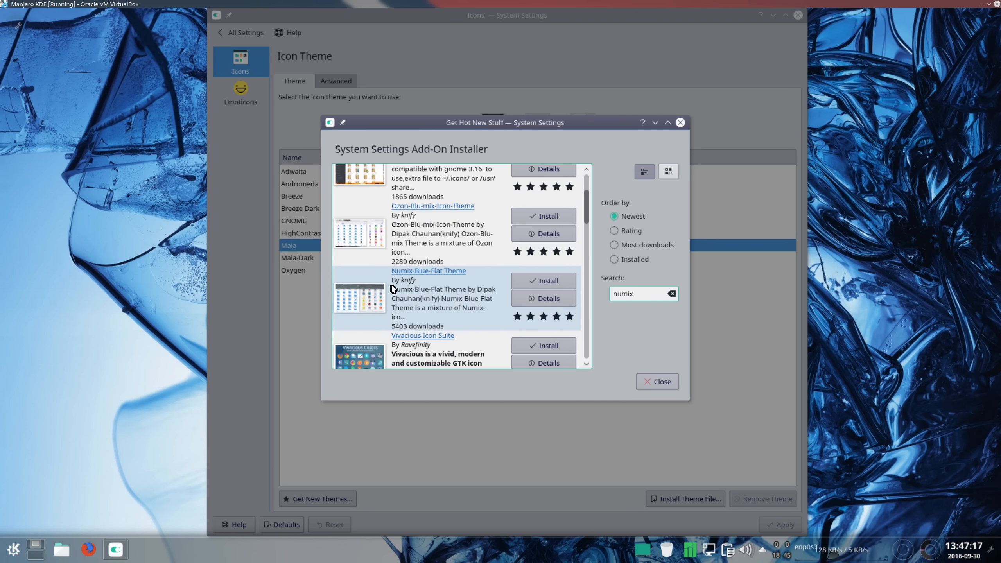
pyautogui.click(546, 282)
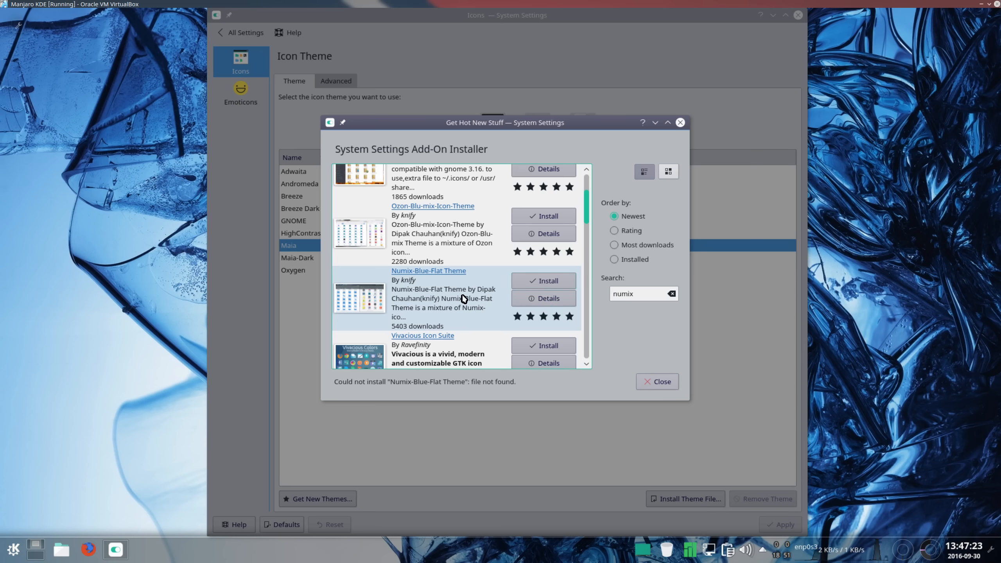
# Look through the numix icon themes for a suitable one, reordering the list by rating.
pyautogui.scroll(-3, 467, 303)
pyautogui.scroll(-3, 467, 303)
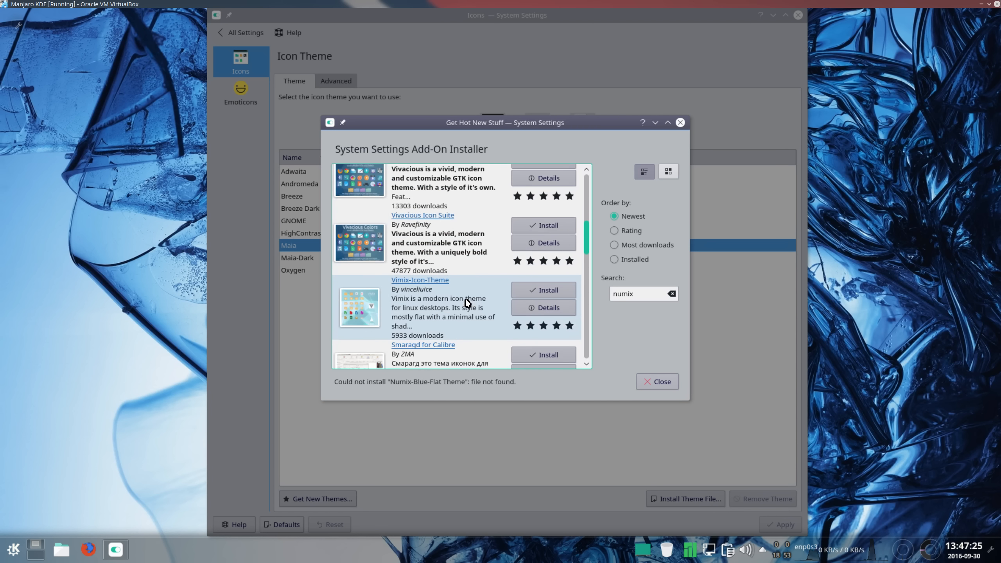
pyautogui.scroll(-3, 469, 303)
pyautogui.scroll(-3, 470, 303)
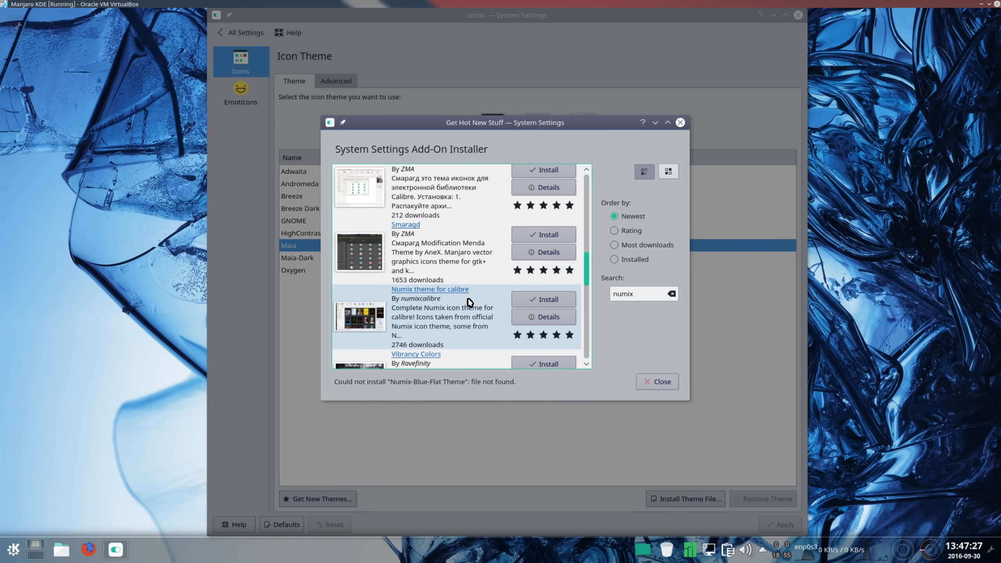
pyautogui.scroll(-1, 470, 302)
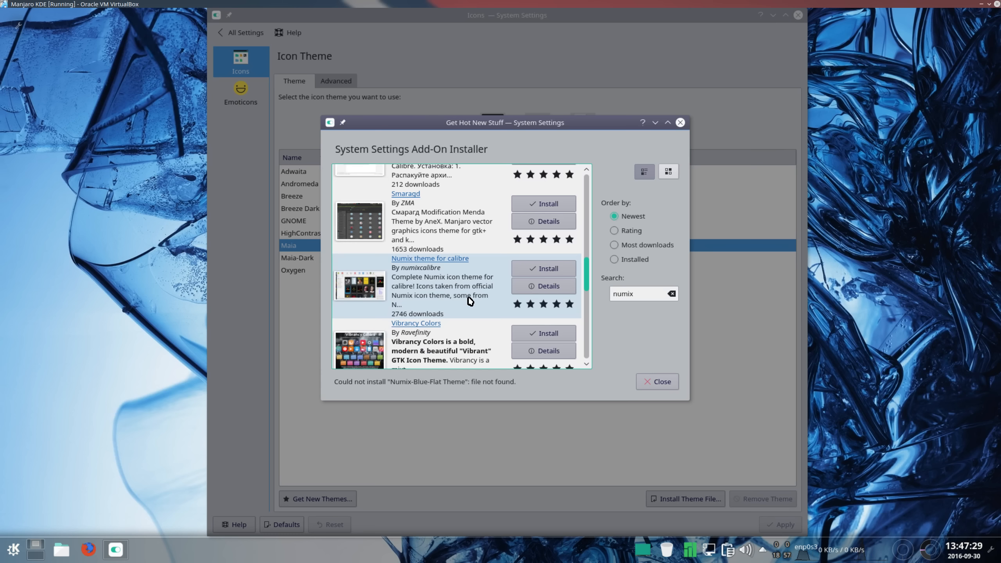
pyautogui.click(626, 231)
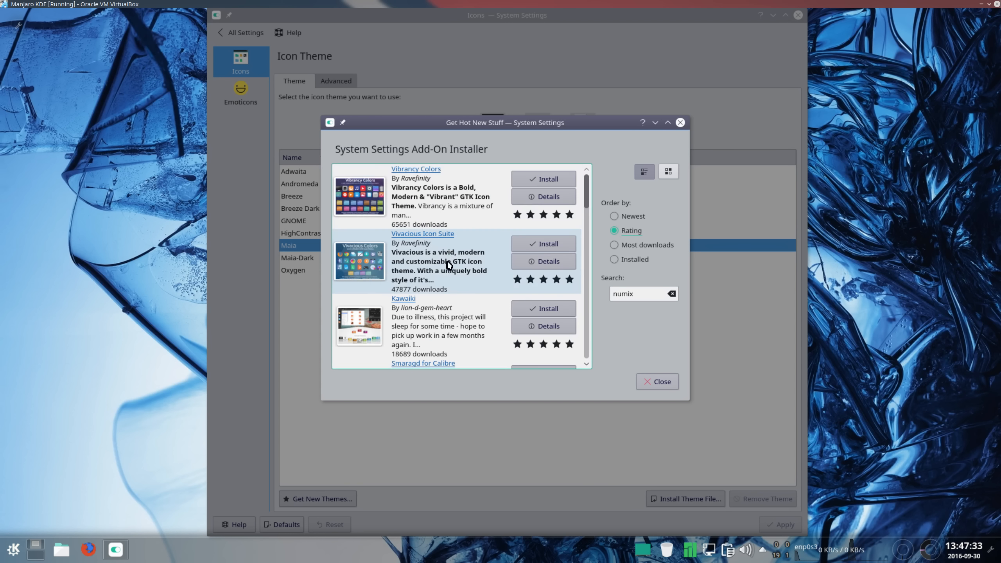
pyautogui.scroll(-1, 453, 309)
pyautogui.scroll(-3, 453, 308)
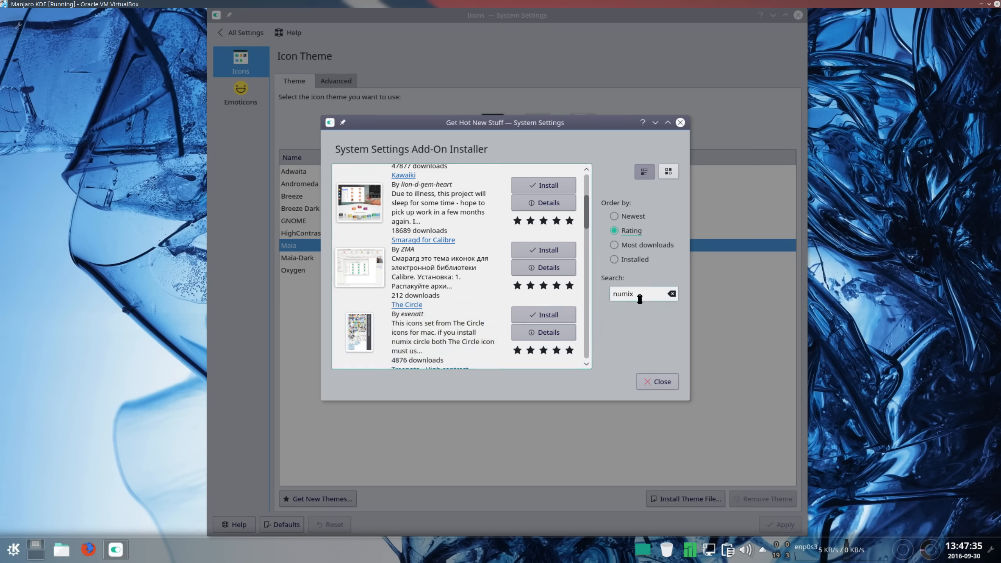
# Search the icon themes for "faenza" and try to install Faenza, using the Hosted by Google Code source, and Vibrancy Colors.
pyautogui.doubleClick(650, 293)
pyautogui.write('faenza')
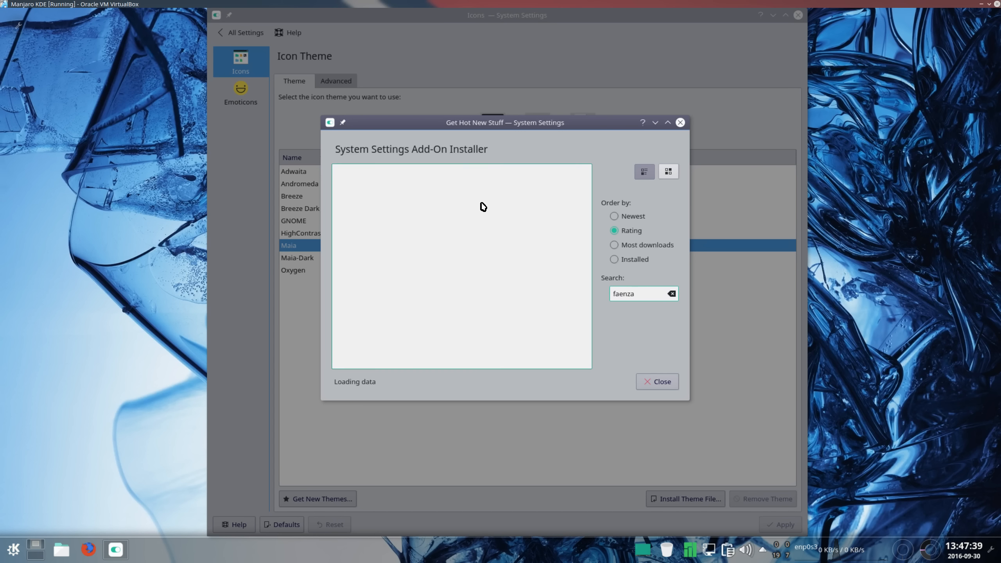
pyautogui.click(531, 175)
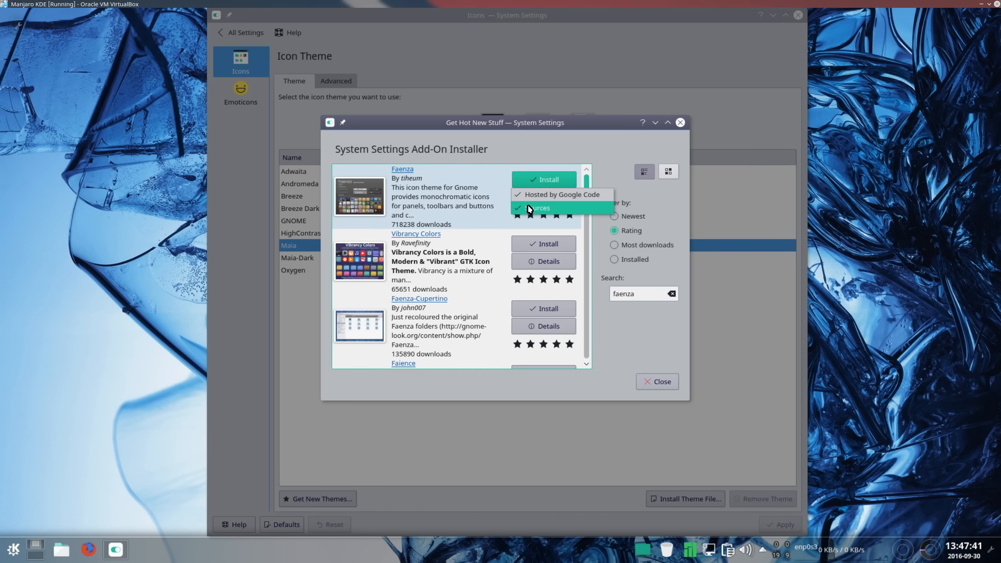
pyautogui.click(557, 195)
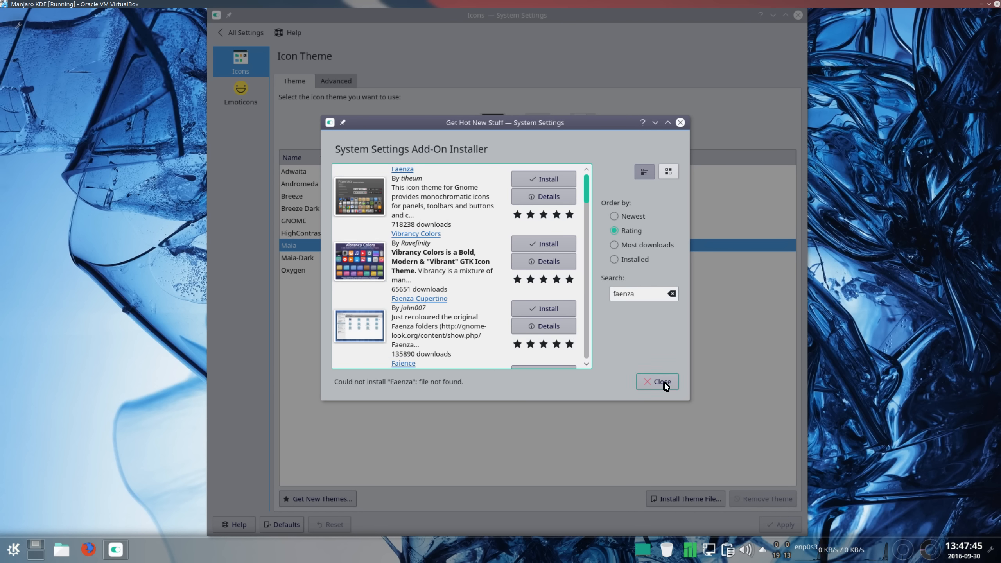
pyautogui.click(536, 246)
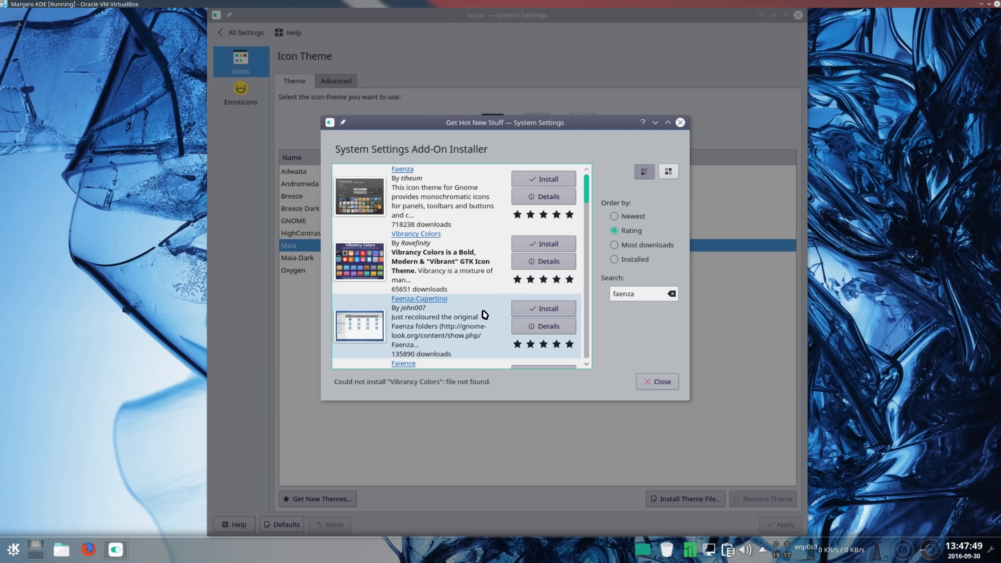
# Install the Faenza-Cupertino icon theme, apply it as the icon theme and close the settings window.
pyautogui.click(530, 309)
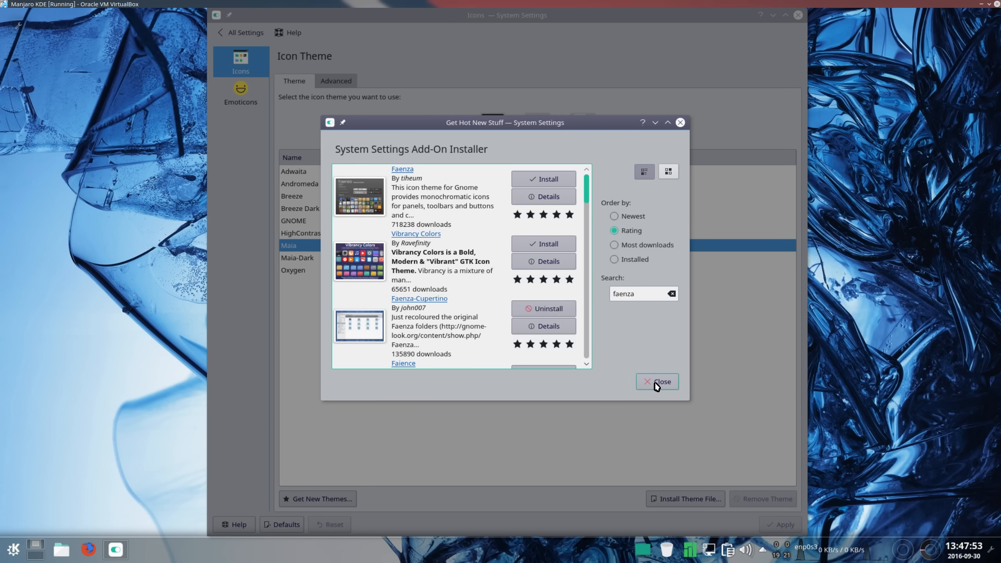
pyautogui.click(644, 382)
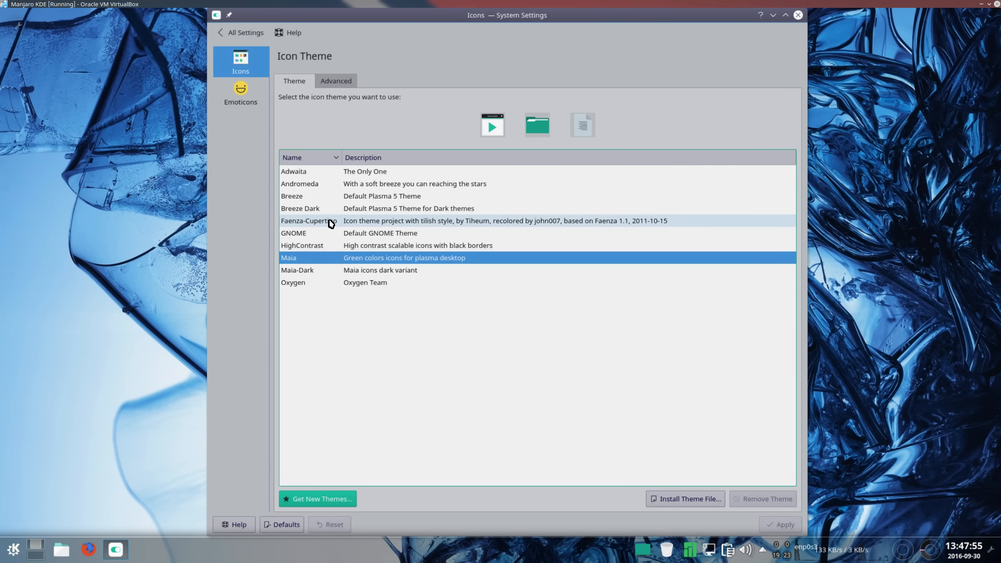
pyautogui.click(329, 221)
pyautogui.click(783, 524)
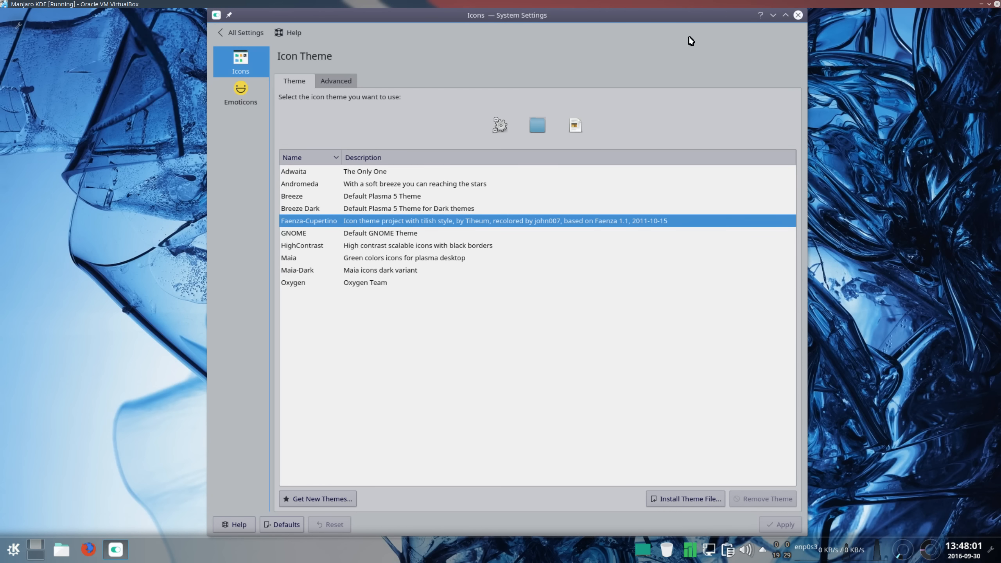
pyautogui.click(798, 16)
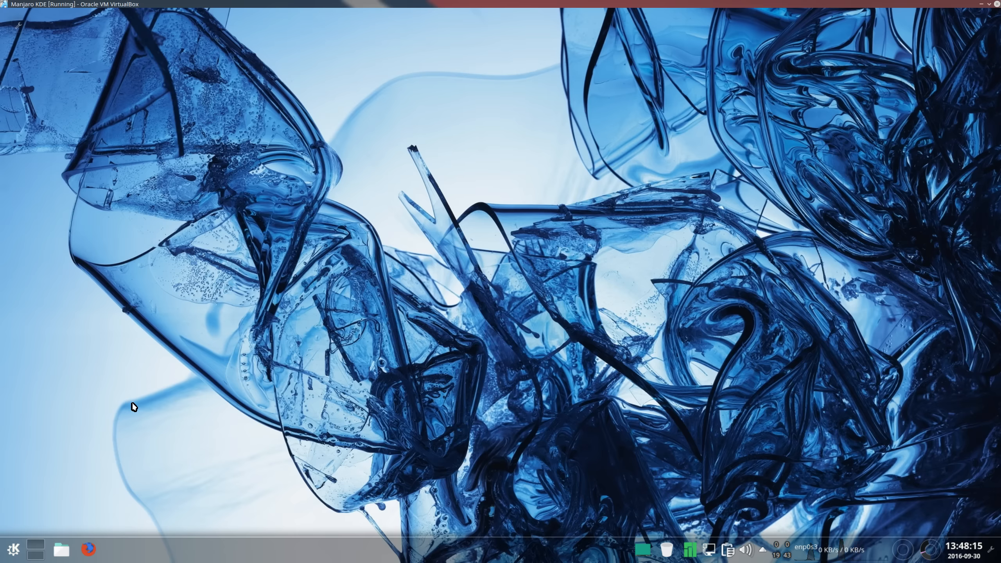
# Search the web for "manjaro icon" images in Firefox and open the plain green Manjaro logo at full size.
pyautogui.click(87, 550)
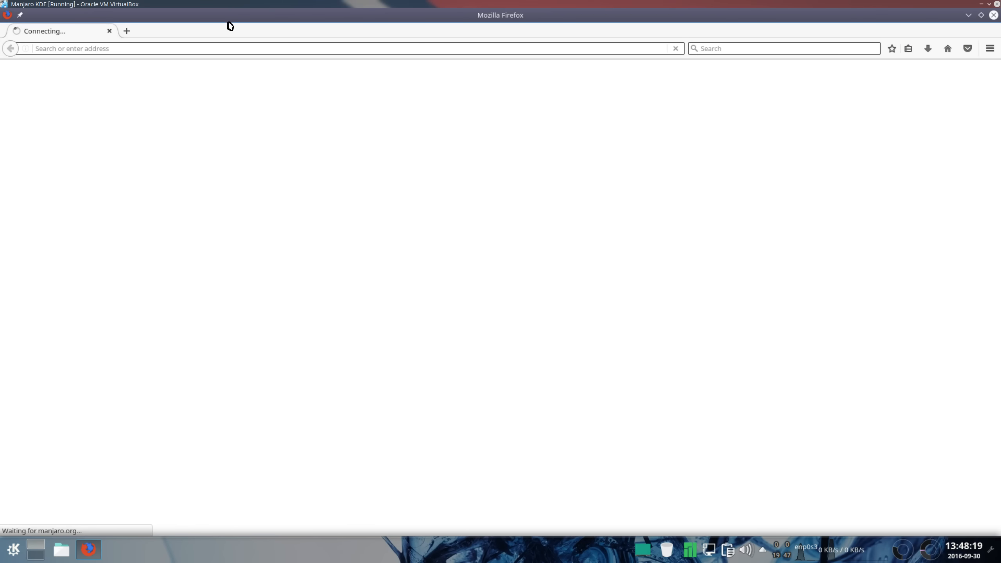
pyautogui.click(217, 49)
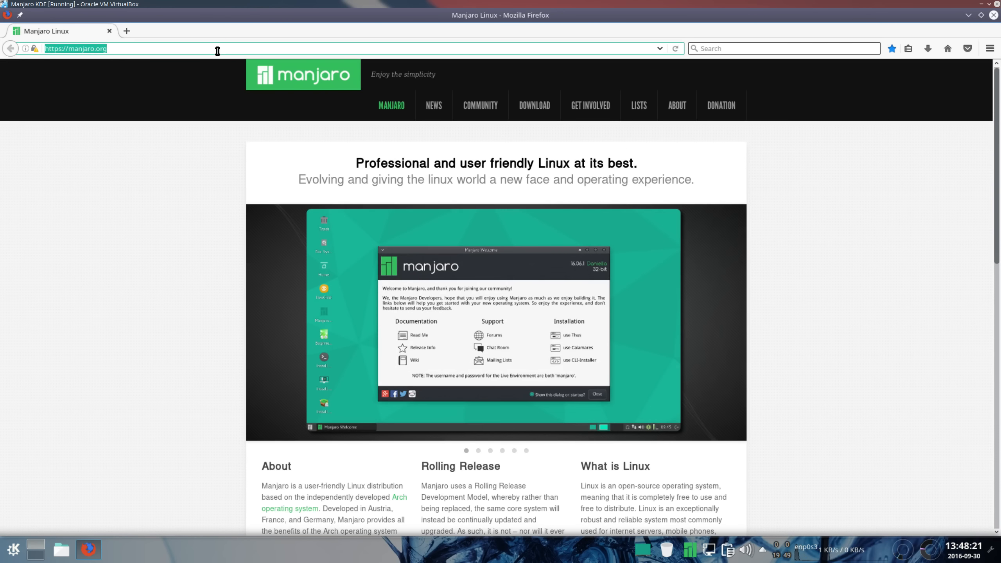
pyautogui.write('jaro icon')
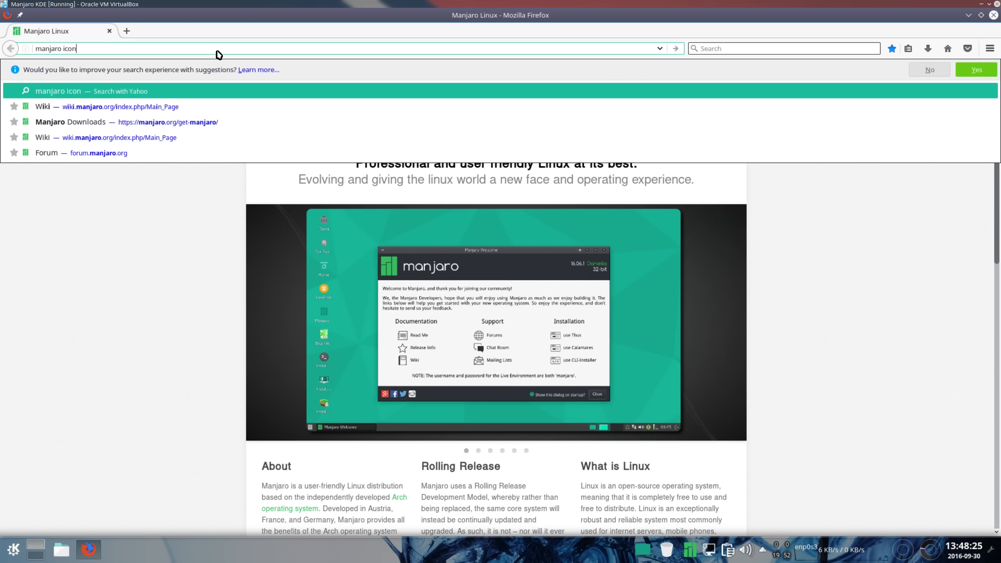
pyautogui.press('Return')
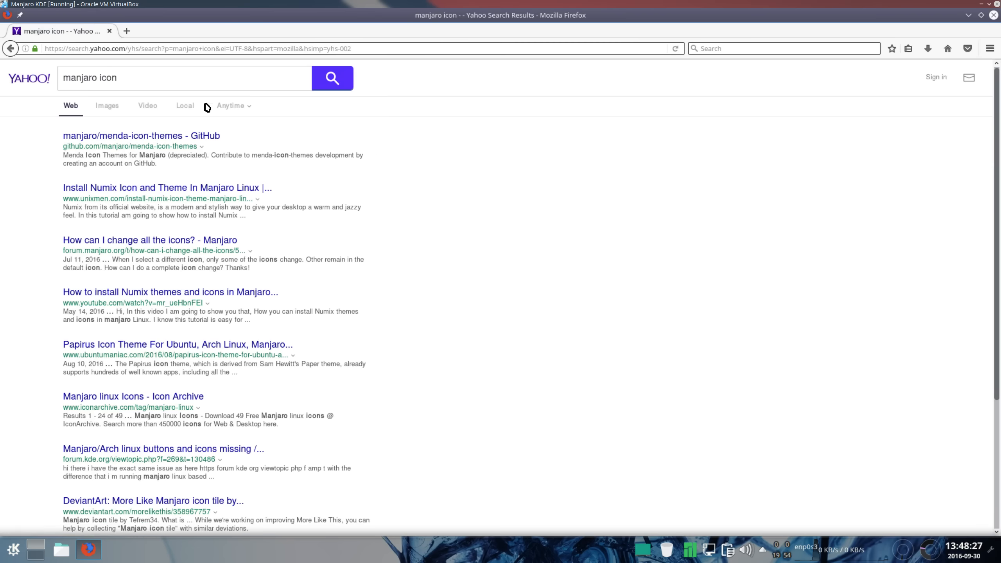
pyautogui.click(106, 105)
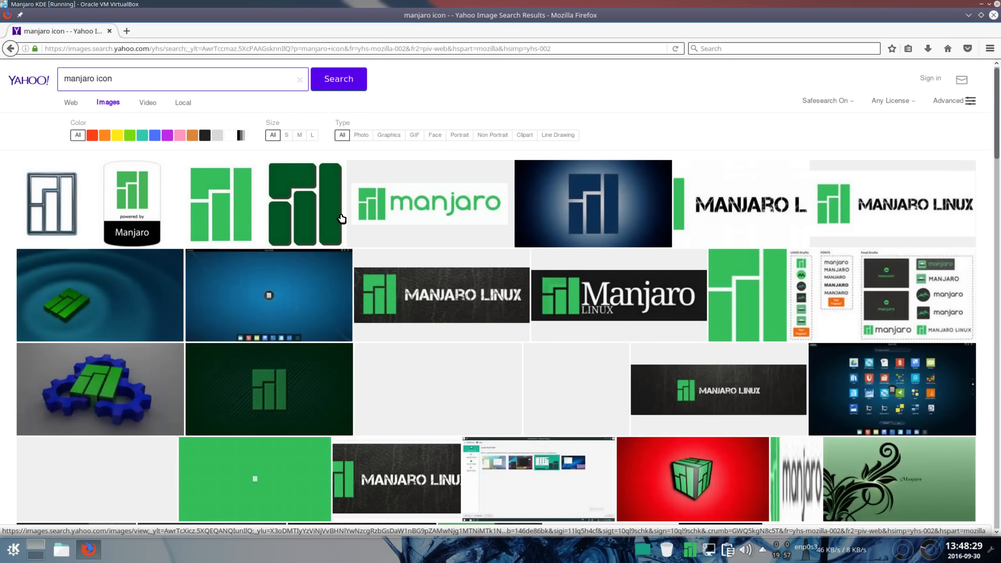
pyautogui.click(232, 210)
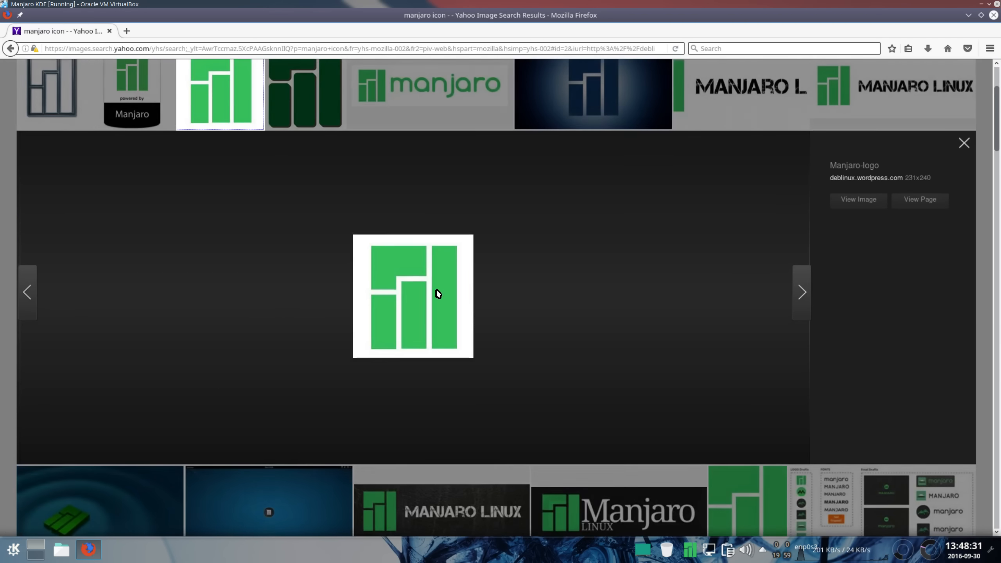
pyautogui.click(856, 201)
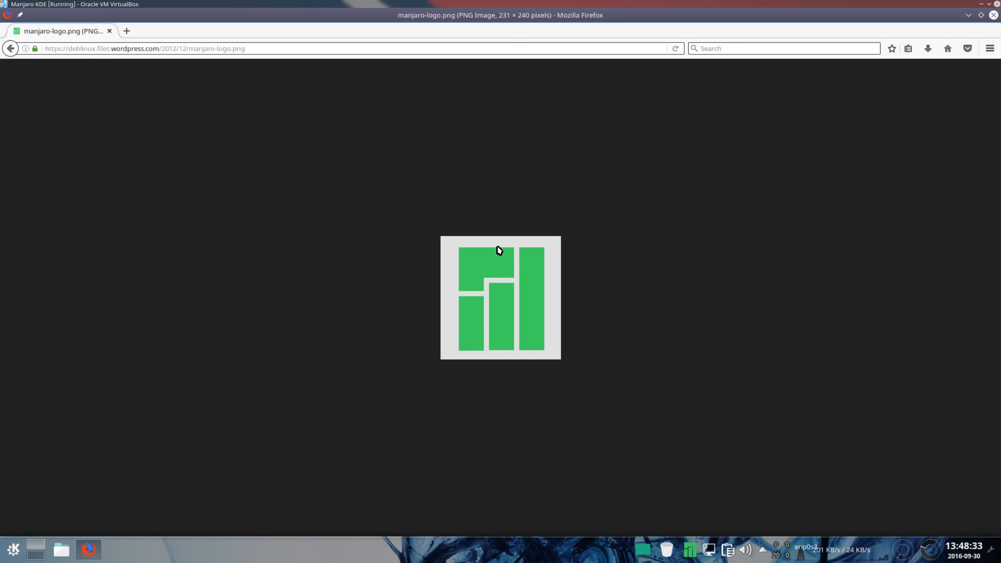
# Save the logo as manjaro-logo.png in the Pictures folder and close the browser.
pyautogui.rightClick(516, 274)
pyautogui.click(562, 308)
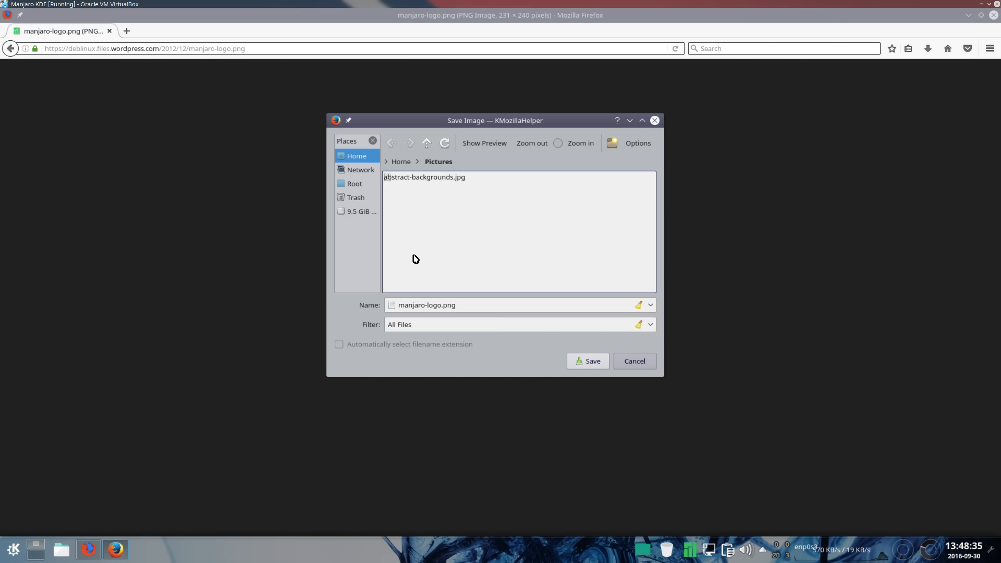
pyautogui.click(591, 362)
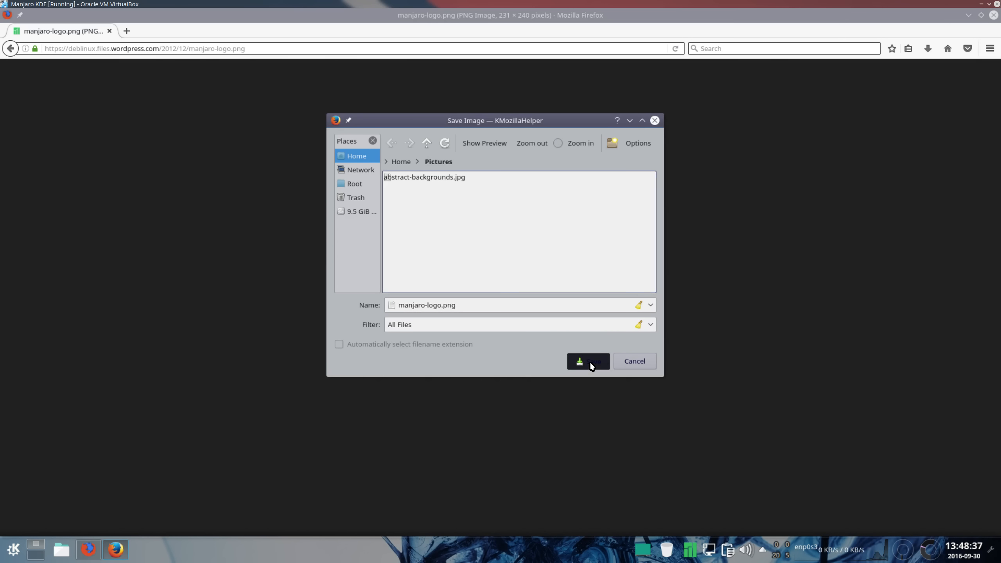
pyautogui.click(994, 16)
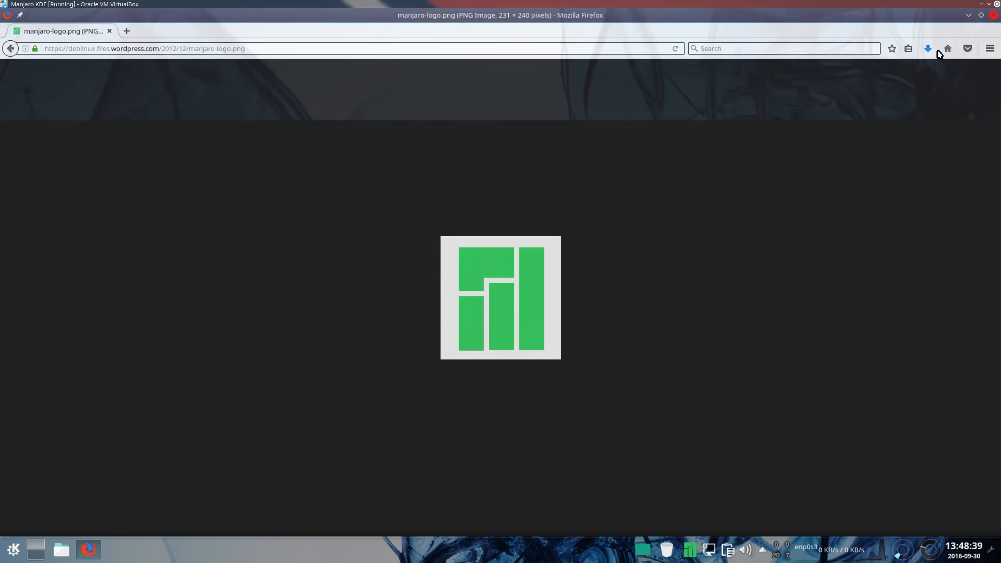
# Switch the panel's Application Launcher to the Application Dashboard alternative and try opening and closing it.
pyautogui.rightClick(15, 552)
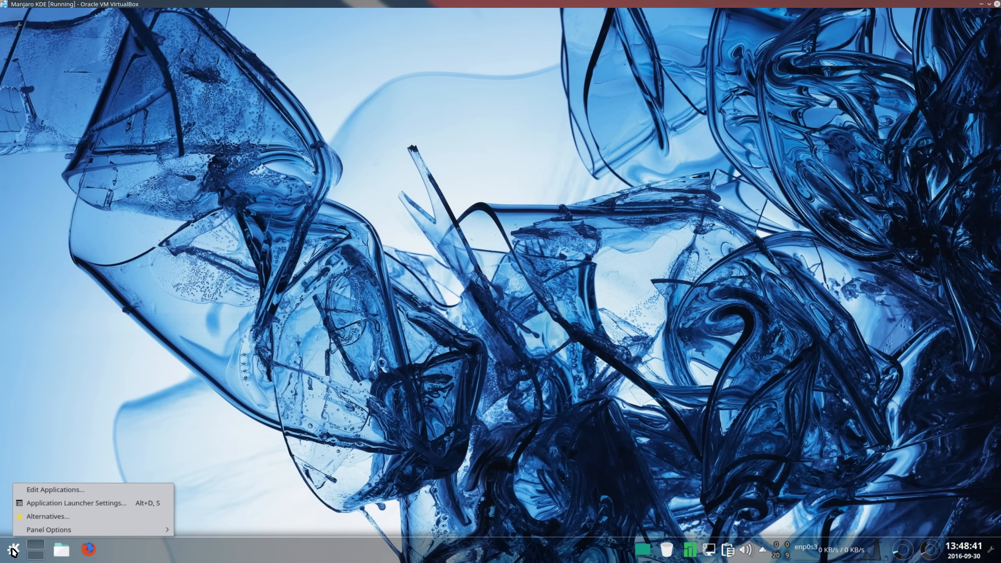
pyautogui.click(41, 518)
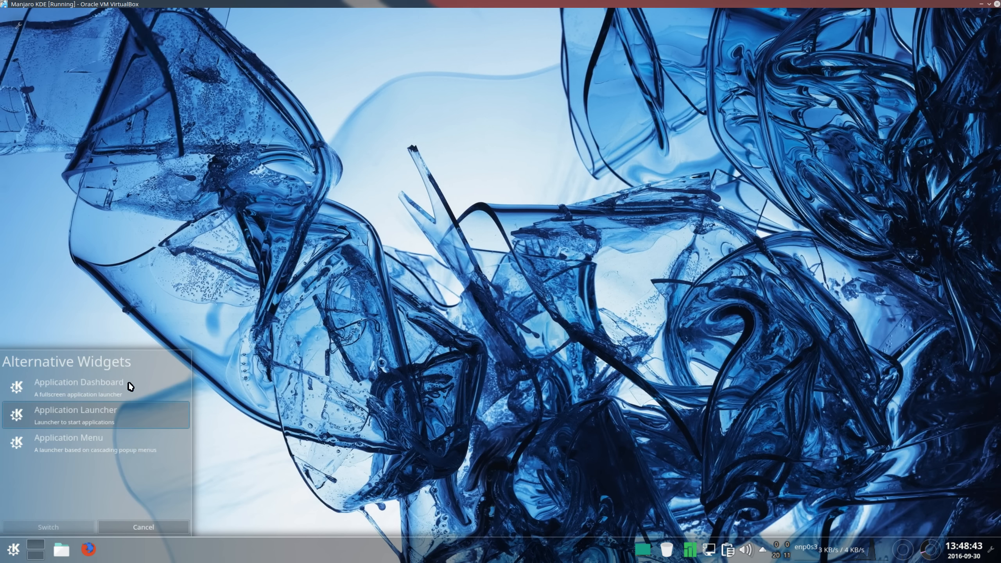
pyautogui.click(97, 384)
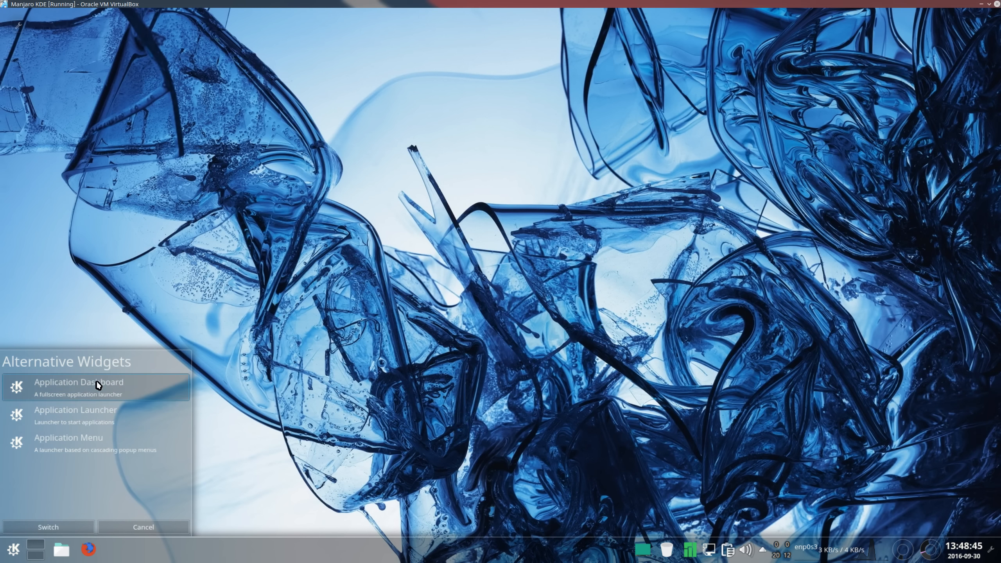
pyautogui.click(57, 525)
pyautogui.click(13, 549)
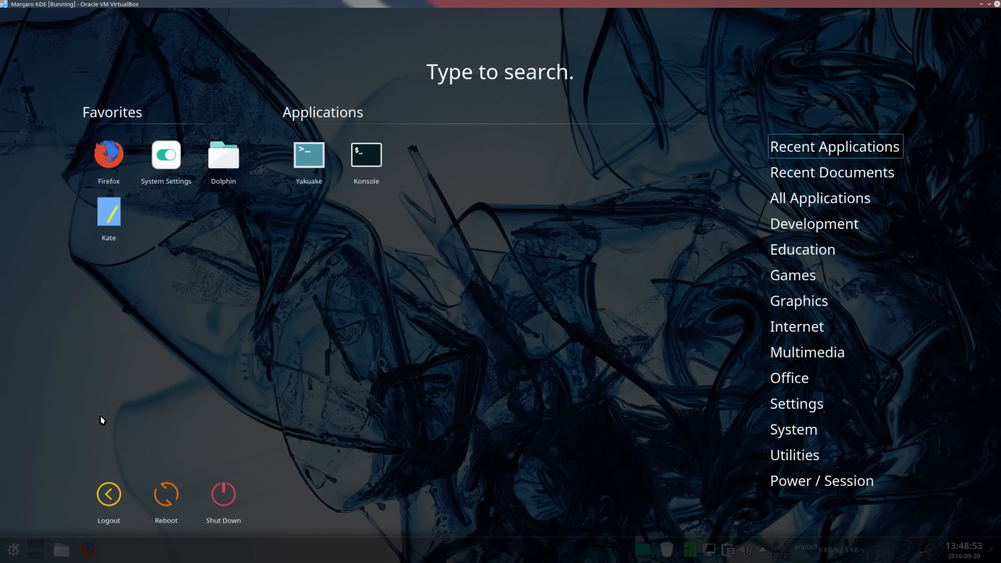
pyautogui.click(100, 416)
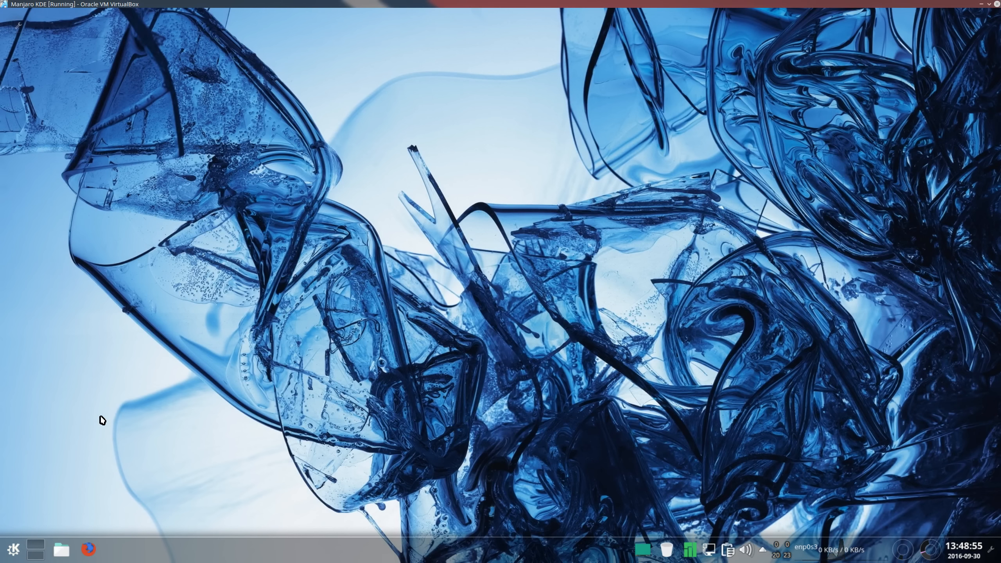
pyautogui.hotkey('alt', 'F1')
pyautogui.click(101, 418)
# Open the host's System Settings and check the virtual machine's automatically started applications by searching for "auto".
pyautogui.moveTo(116, 560)
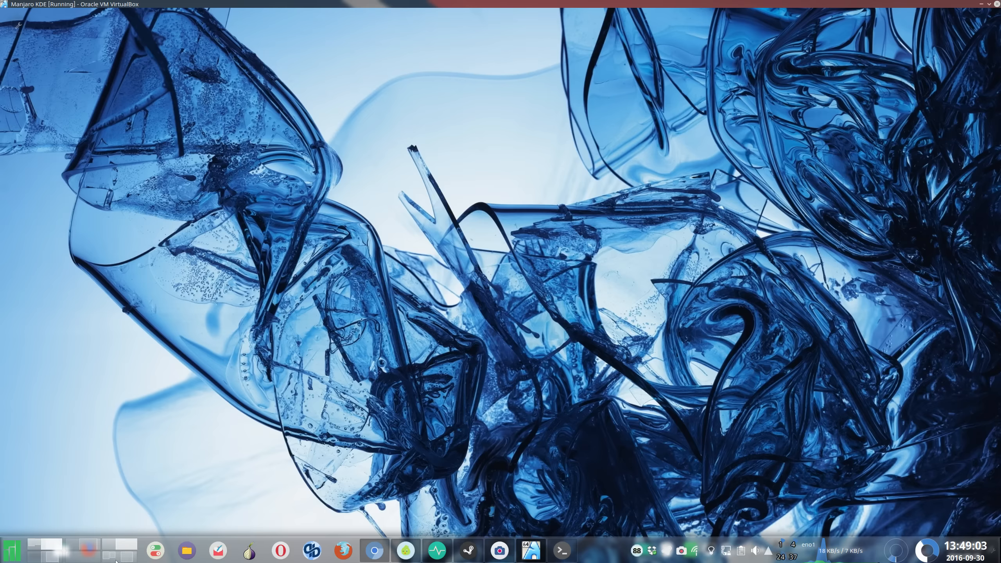
pyautogui.click(155, 550)
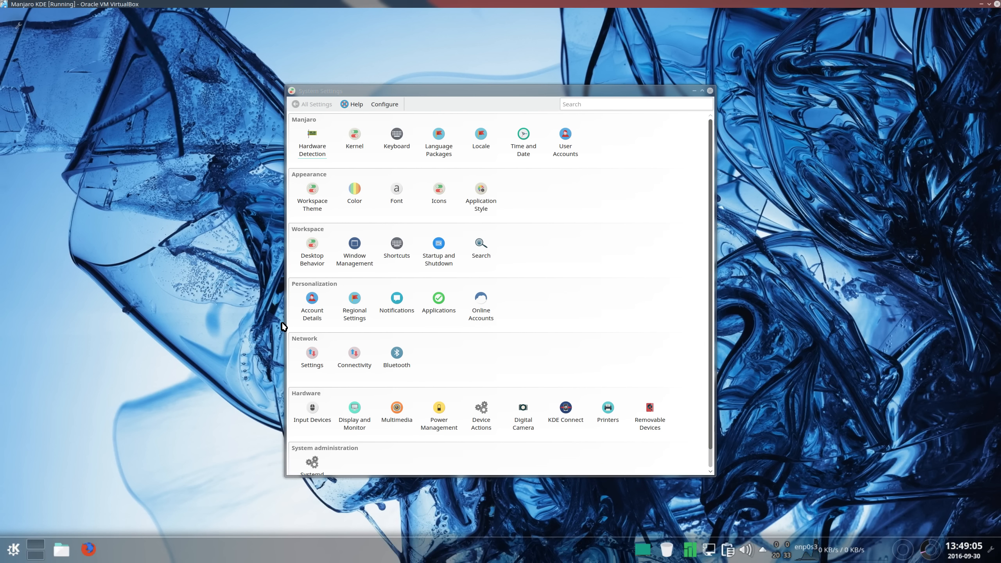
pyautogui.hotkey('alt', 'F2')
pyautogui.write('auto')
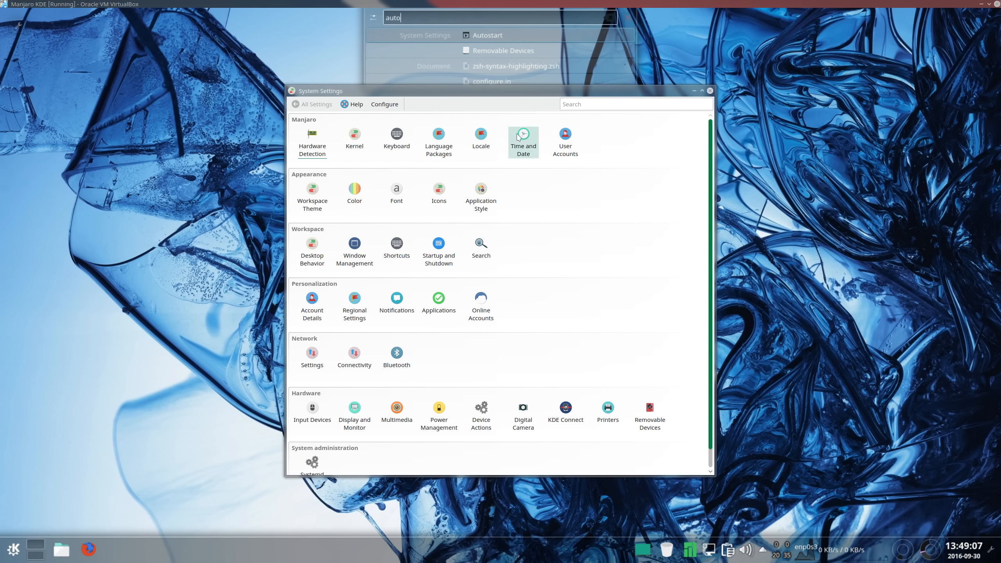
pyautogui.click(511, 40)
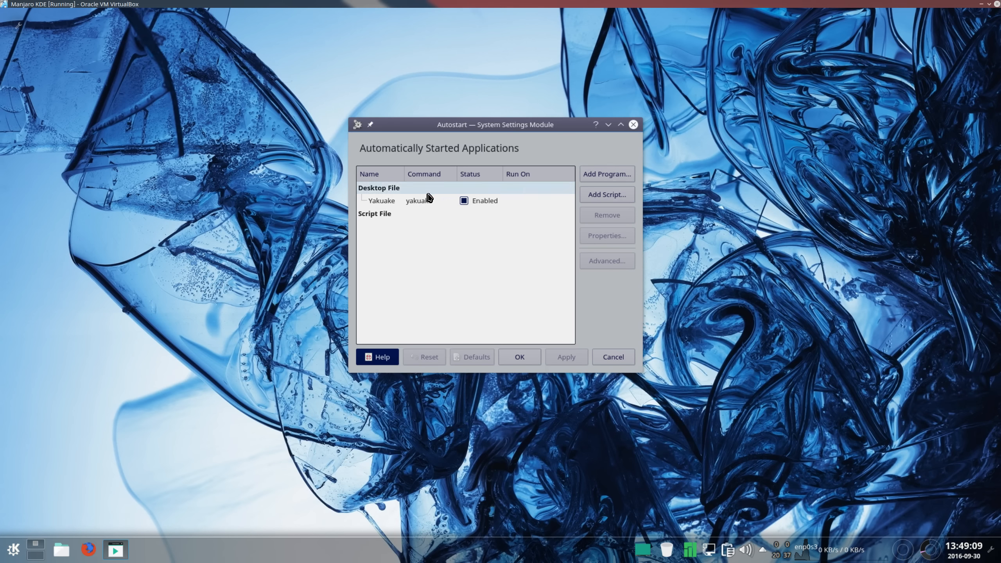
pyautogui.click(613, 357)
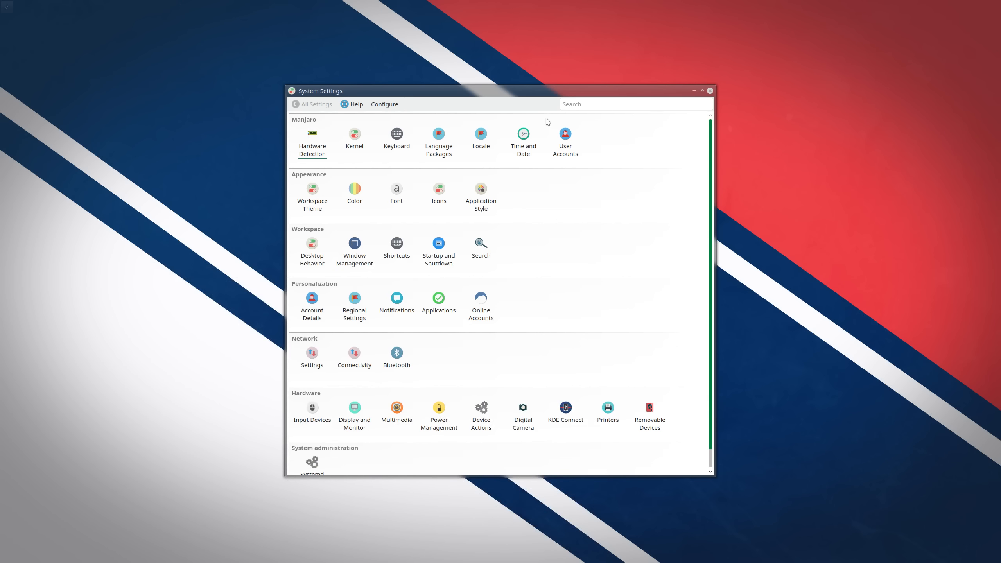
# Find "autostart" on the host system, examine the ksuperkey entry and close the Autostart and System Settings windows.
pyautogui.hotkey('alt', 'F2')
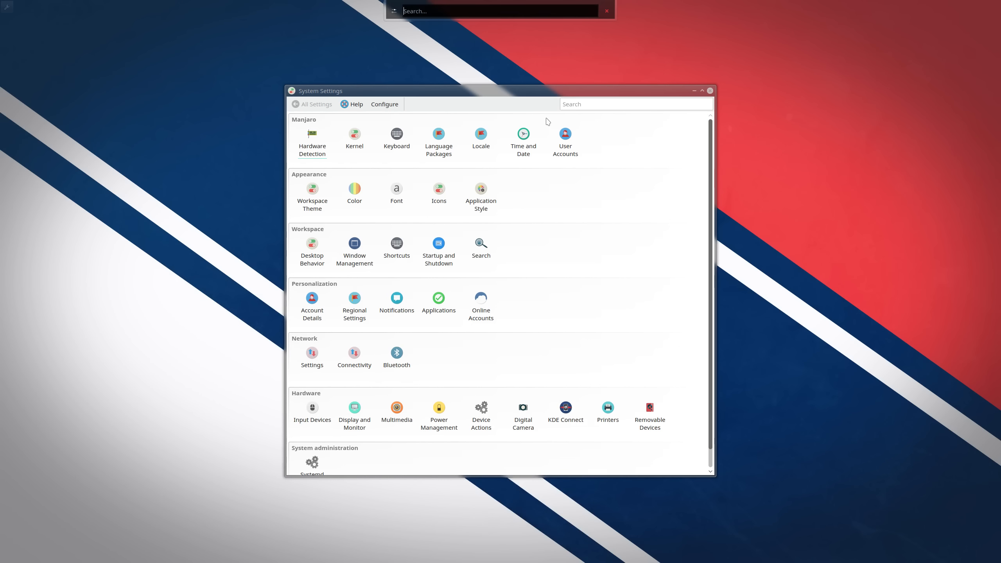
pyautogui.write('autostart')
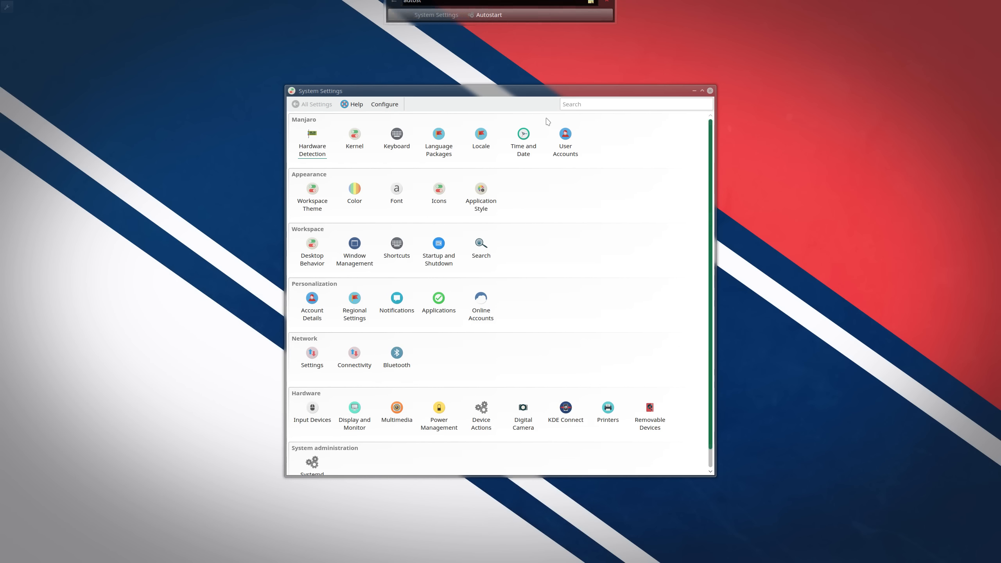
pyautogui.press('Return')
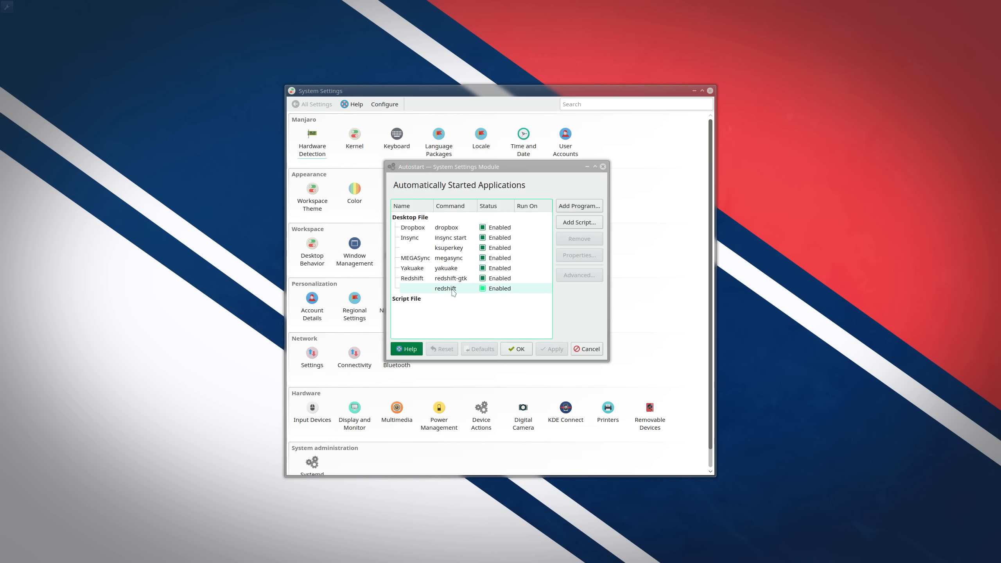
pyautogui.click(453, 248)
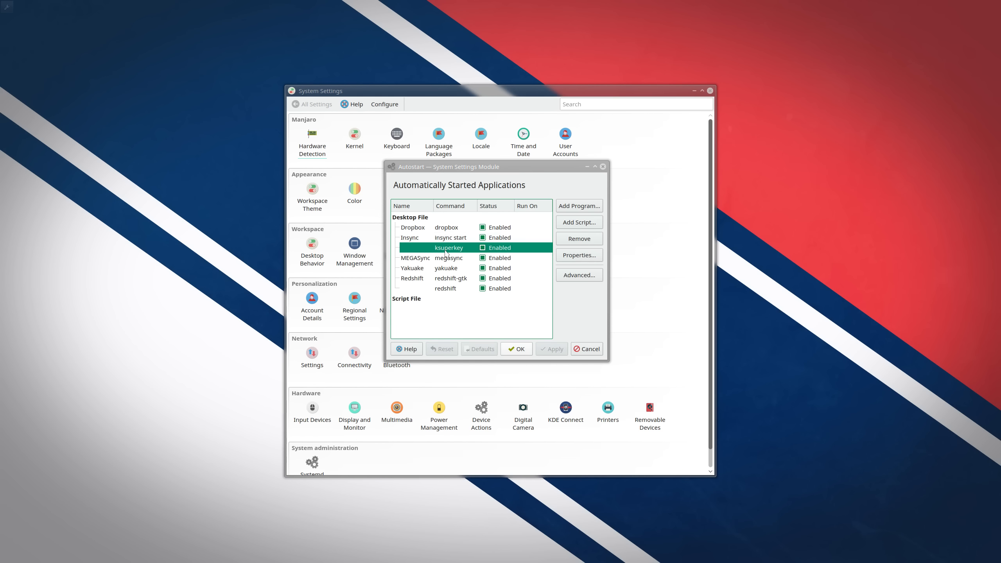
pyautogui.press('super')
pyautogui.press('super')
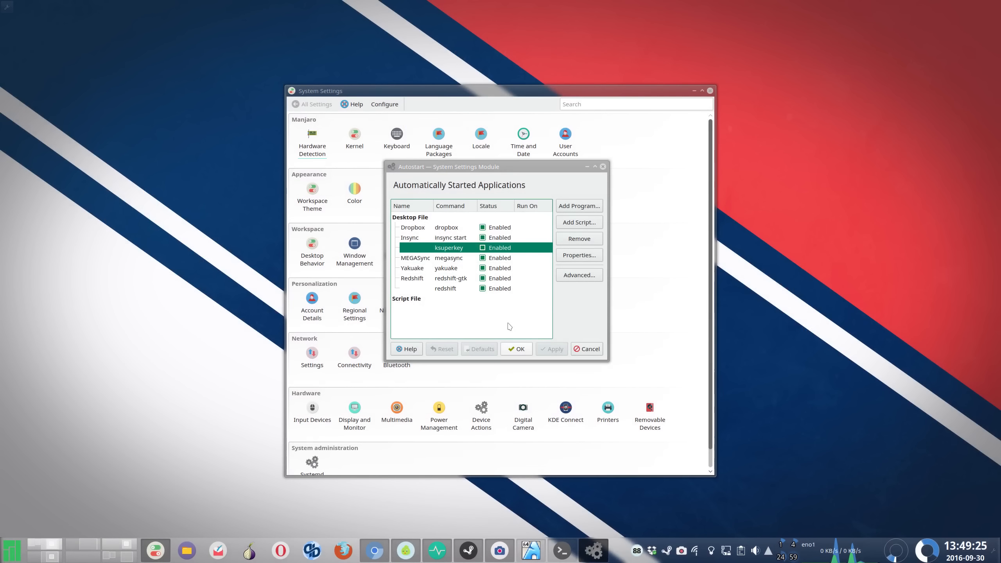
pyautogui.click(518, 349)
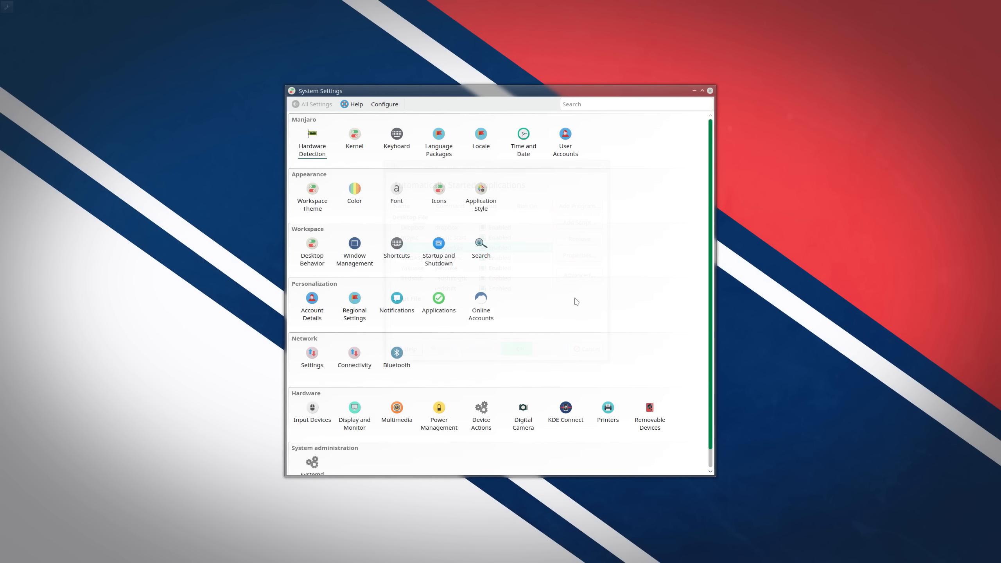
pyautogui.click(710, 90)
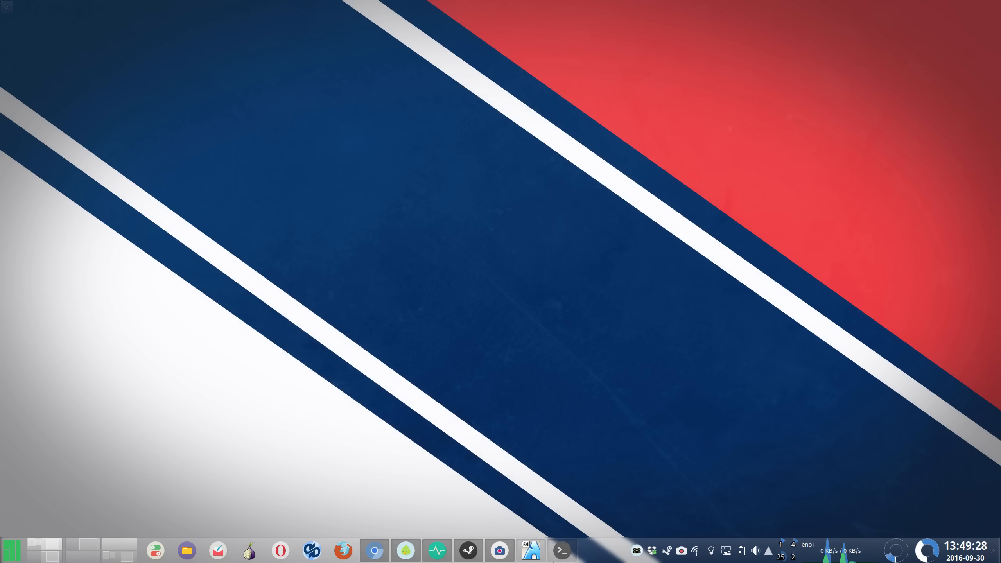
# Return to the virtual machine and set manjaro-logo.png as the custom image for the Application Dashboard's icon.
pyautogui.click(533, 552)
pyautogui.rightClick(14, 549)
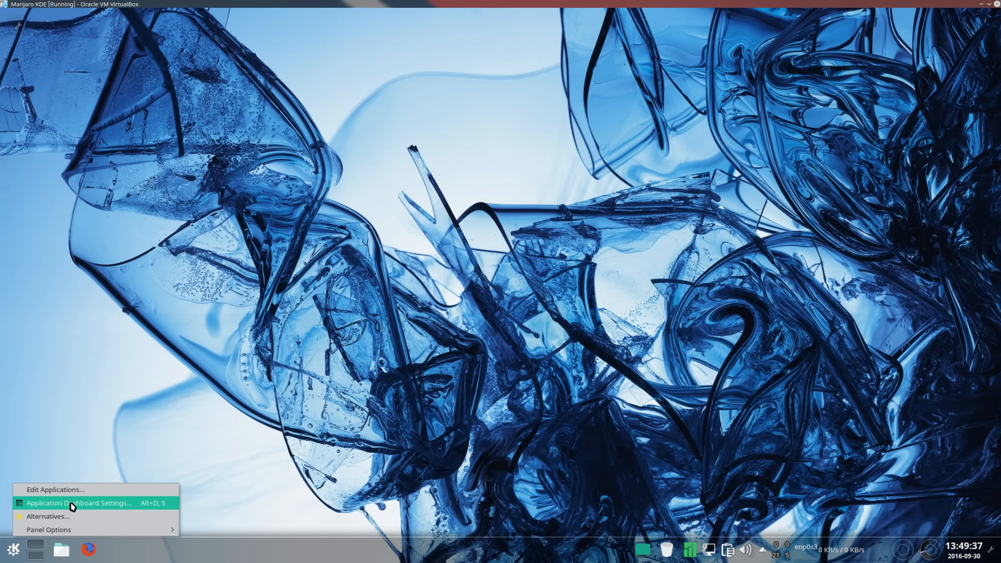
pyautogui.click(73, 504)
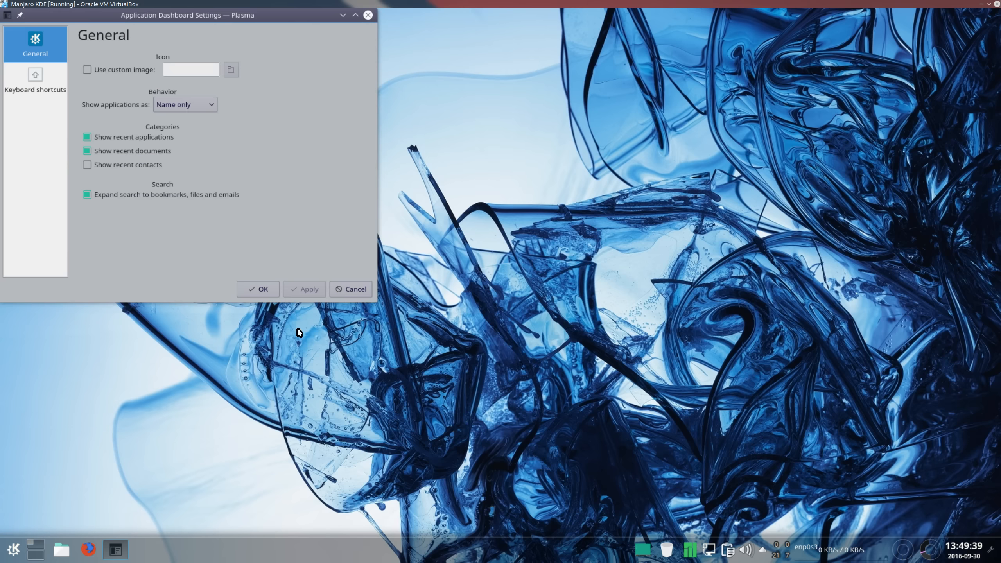
pyautogui.moveTo(206, 16); pyautogui.dragTo(508, 100)
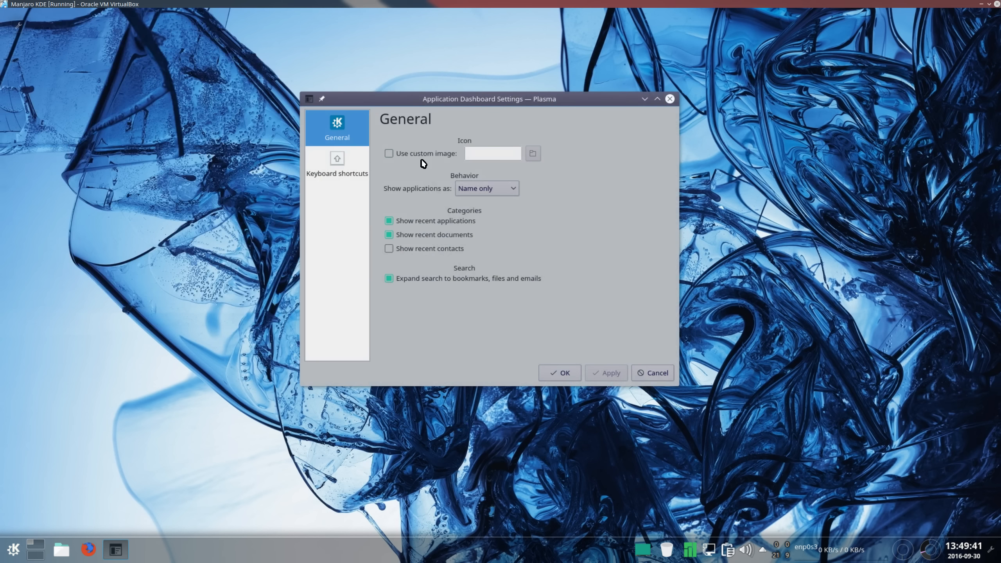
pyautogui.click(423, 155)
pyautogui.click(532, 154)
pyautogui.click(447, 187)
pyautogui.click(607, 373)
pyautogui.click(559, 373)
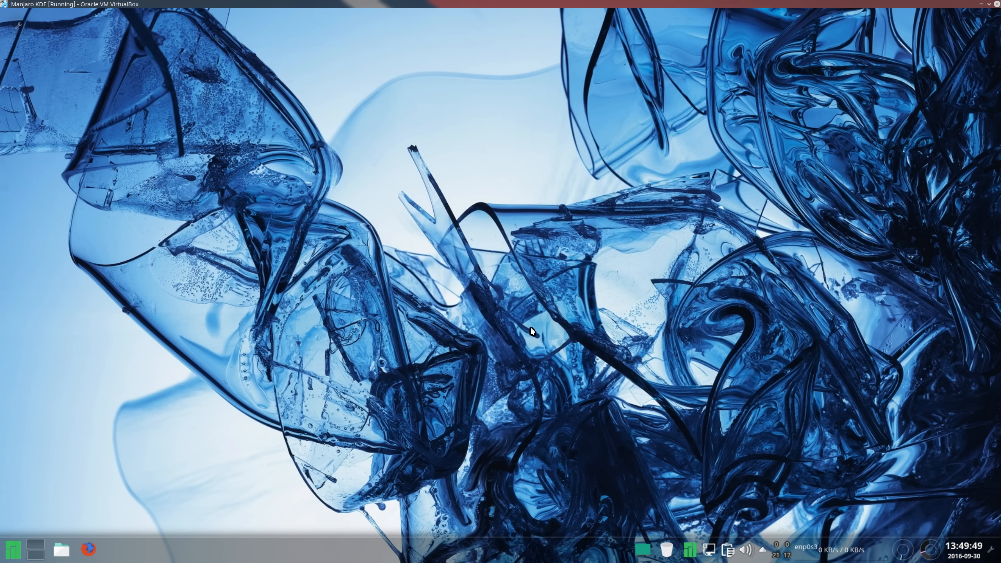
# Add Konsole to the favorites in the Application Dashboard.
pyautogui.hotkey('alt', 'F1')
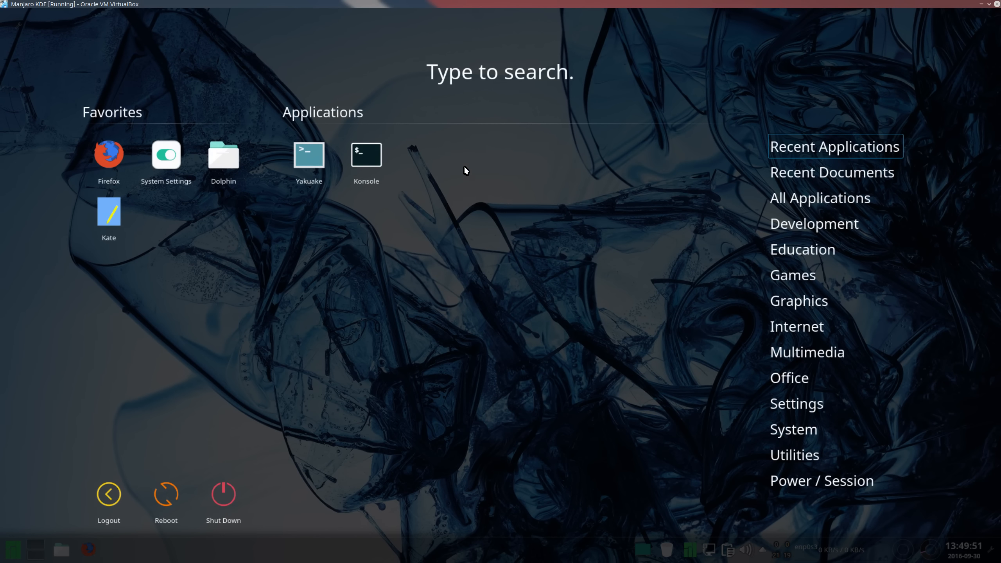
pyautogui.rightClick(359, 156)
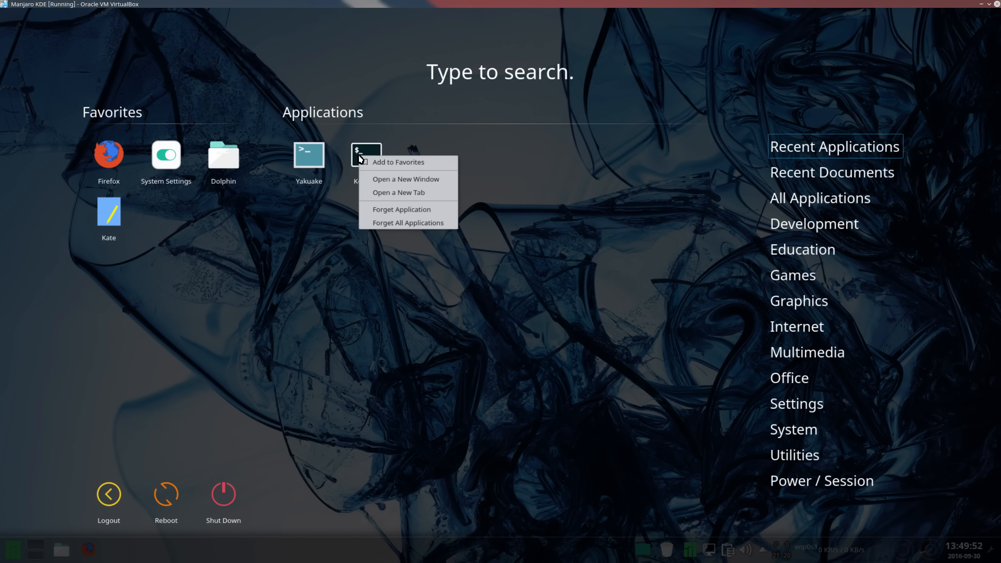
pyautogui.click(380, 162)
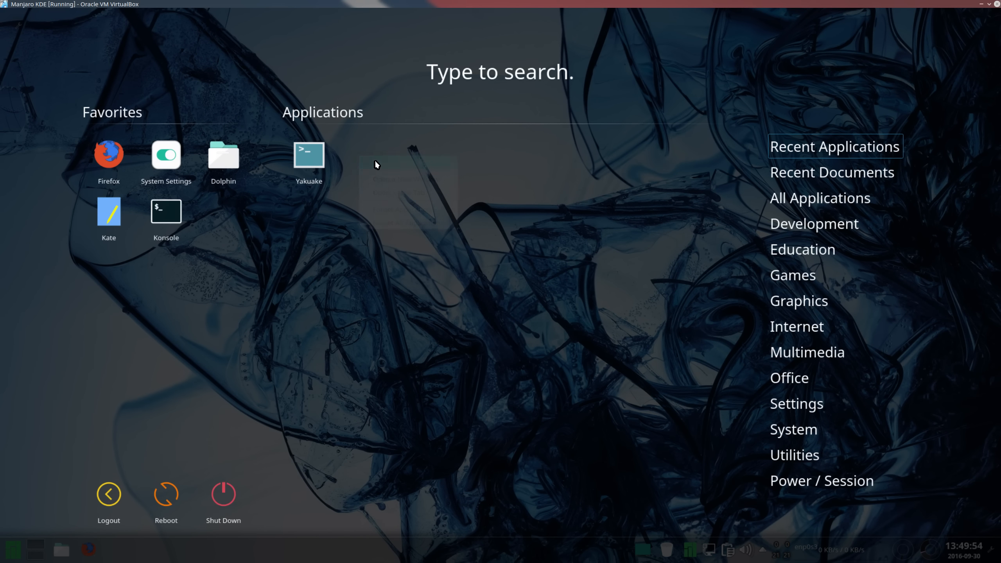
# Add the System Settings favorite to the panel and close the Application Dashboard.
pyautogui.rightClick(178, 214)
pyautogui.rightClick(166, 155)
pyautogui.click(197, 192)
pyautogui.click(509, 263)
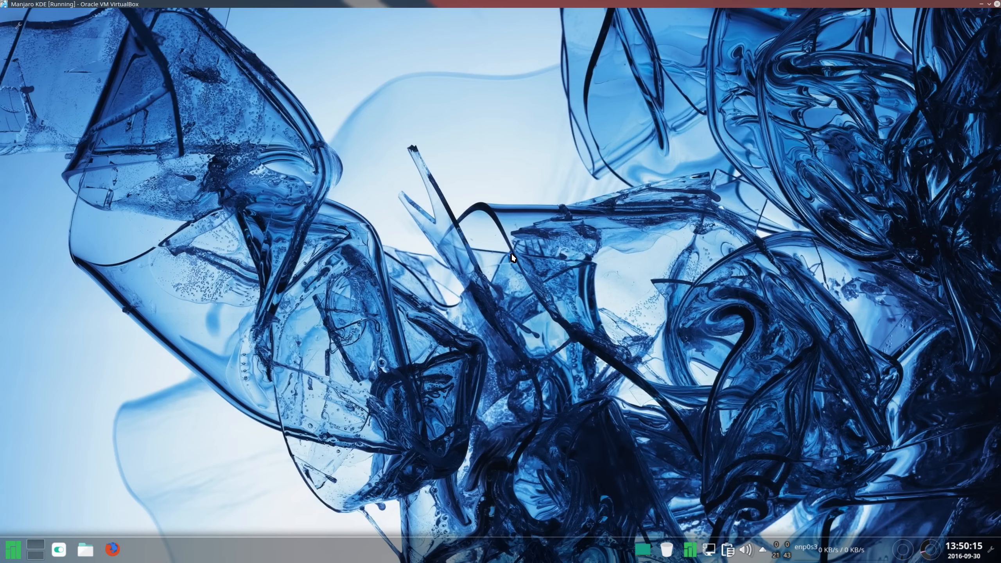